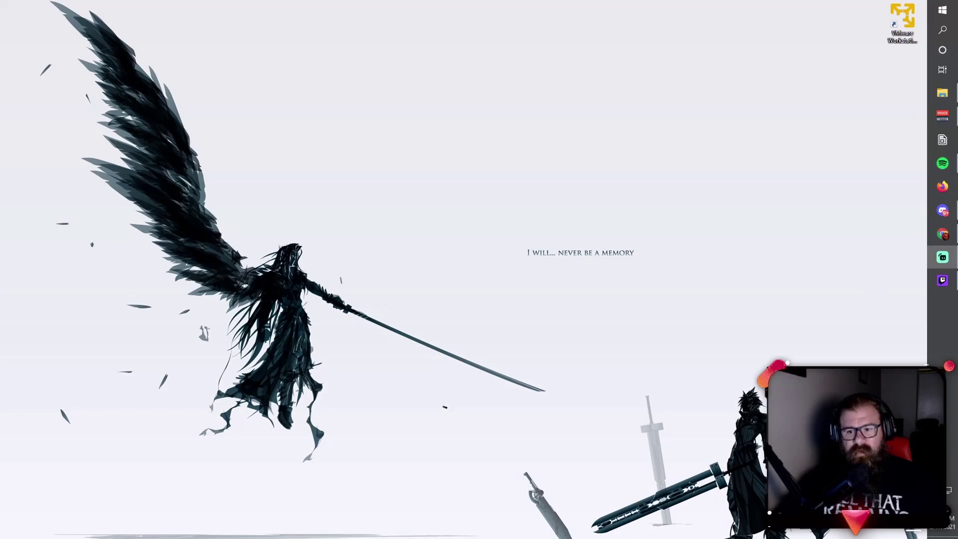
- Open a new browser tab and load google.com
left_click(943, 234)
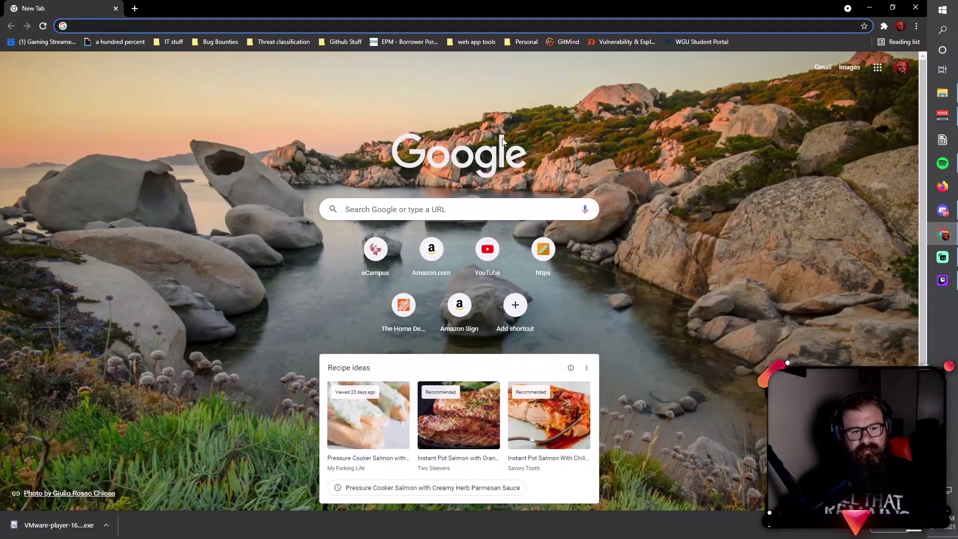
left_click(267, 30)
type("google.com")
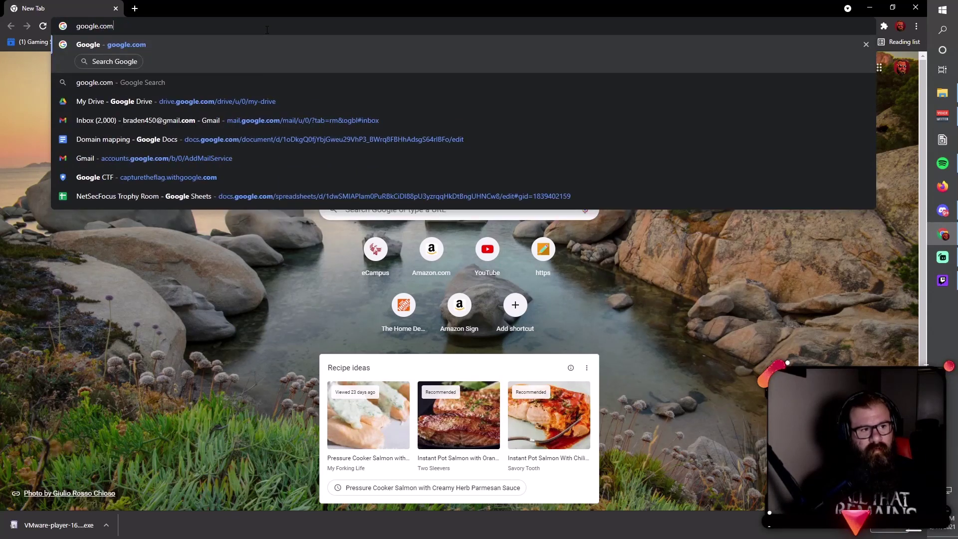
key("Return")
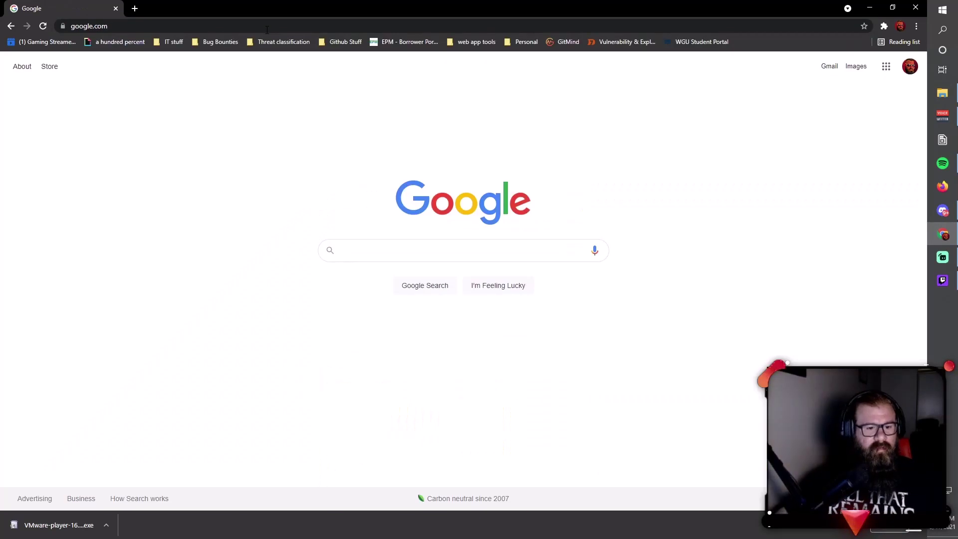
- Search for 'vmware workstation player' and open VMware's Workstation Player product page
left_click(440, 251)
type("vmware w")
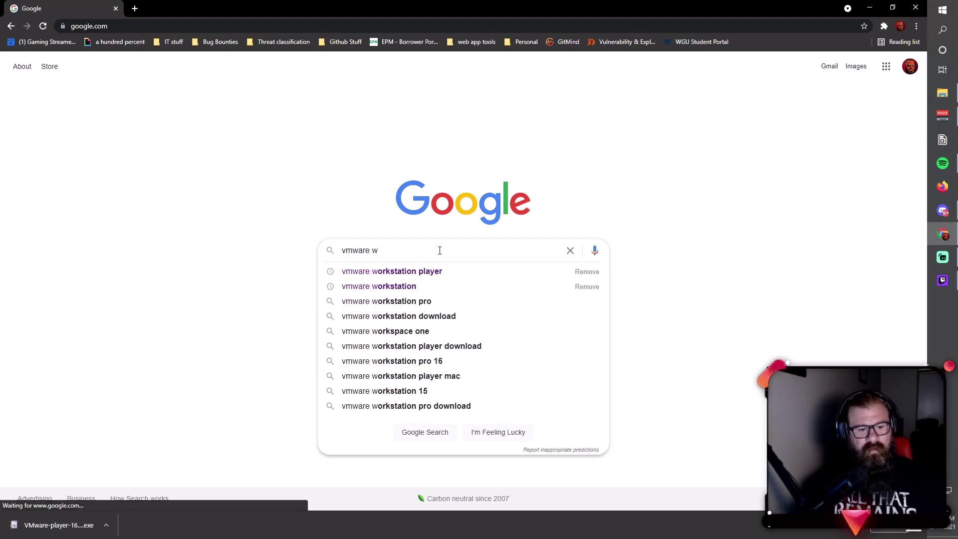
type("orkstation player")
key("Return")
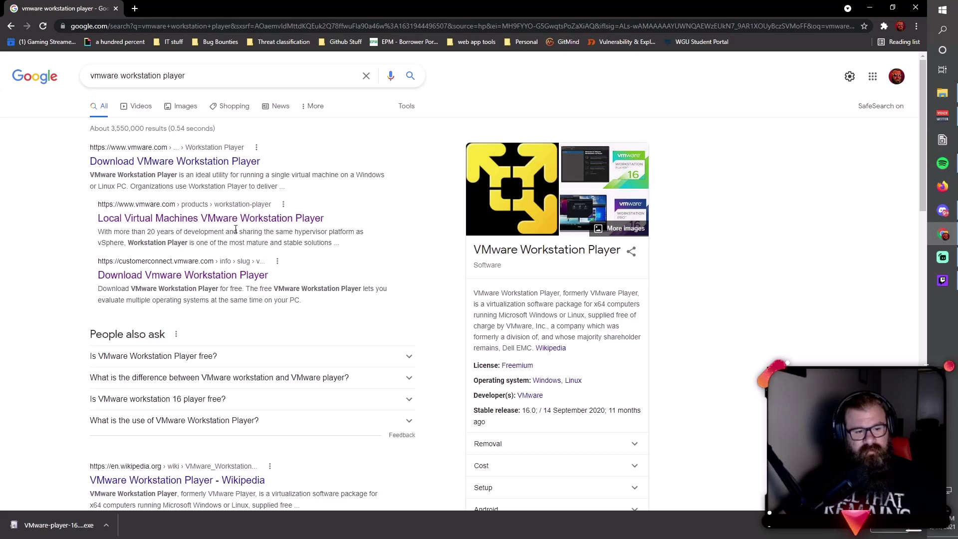
left_click(273, 223)
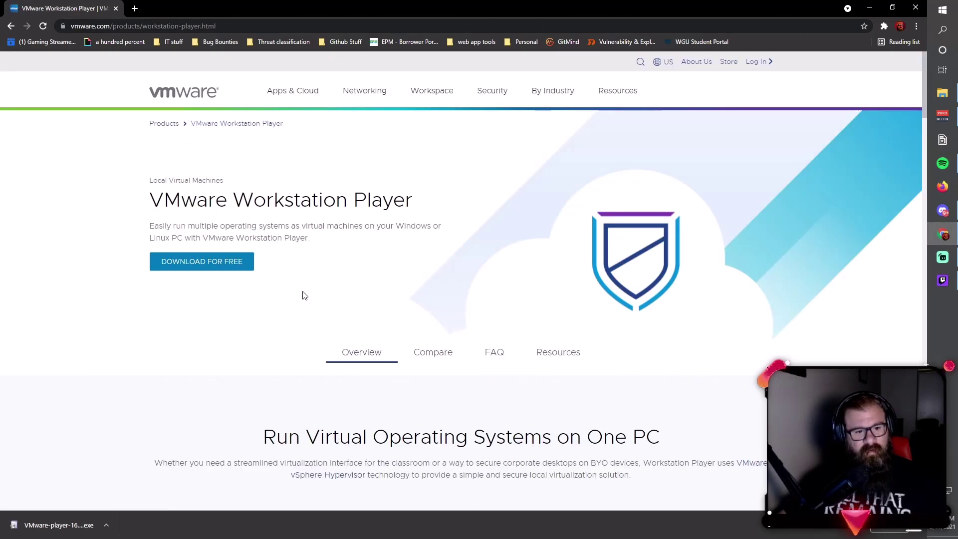
- Download the Workstation Player 16.1.2 installer for 64-bit Windows
left_click(232, 264)
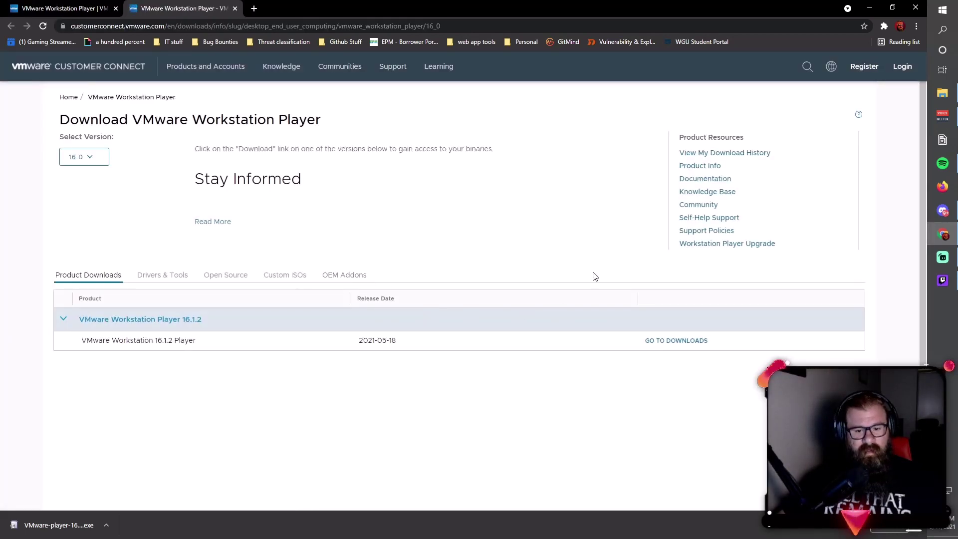
left_click(679, 344)
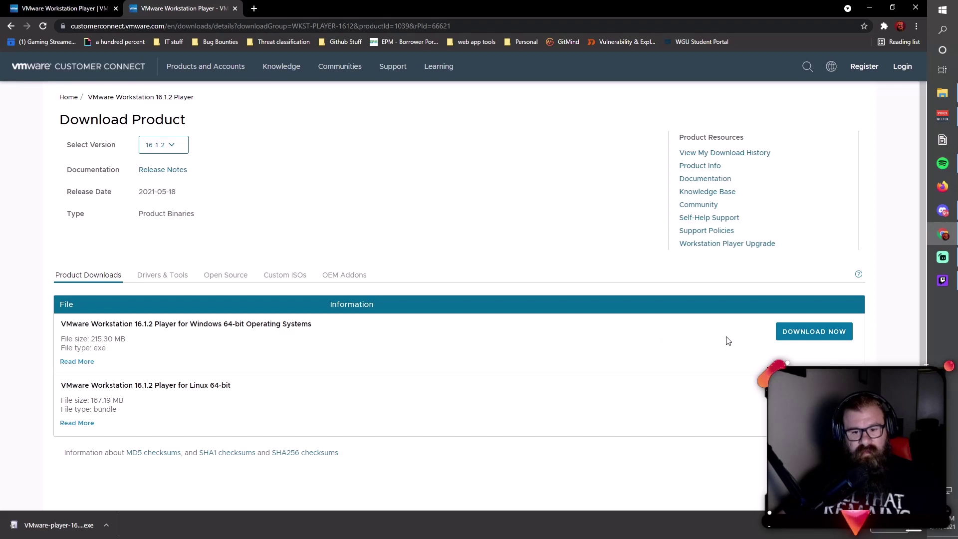
left_click(801, 335)
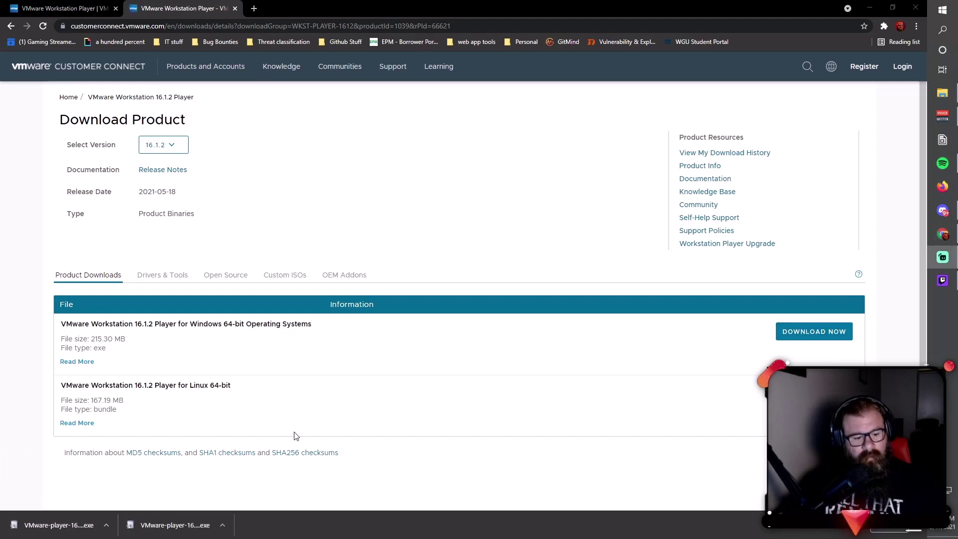
- Launch the downloaded installer from the browser's download bar
left_click(106, 525)
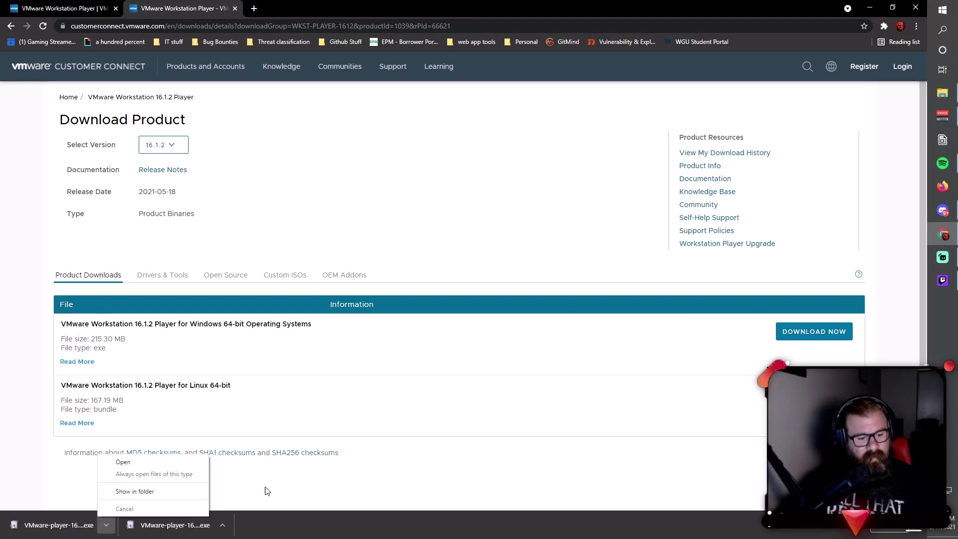
left_click(275, 492)
left_click(107, 525)
left_click(130, 464)
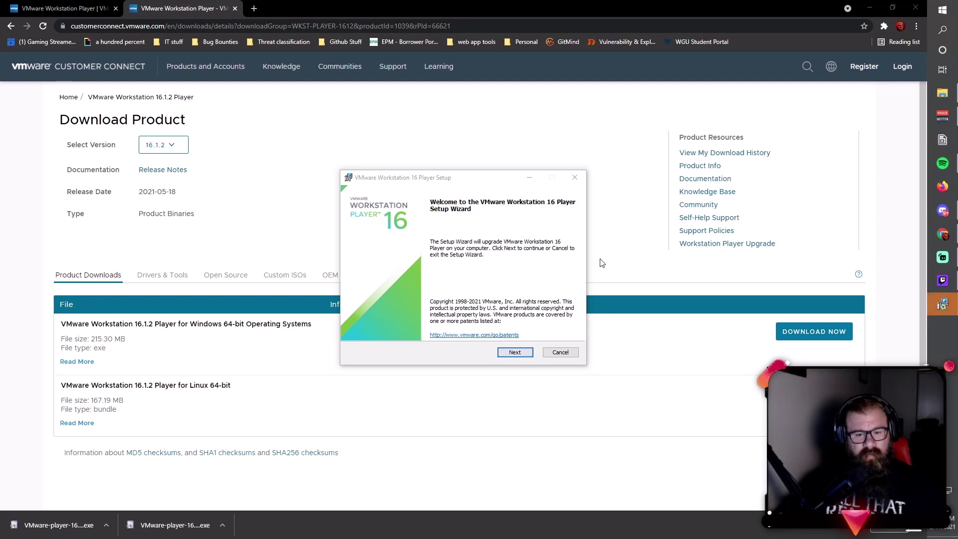
- Accept the license, keep default location, experience and shortcut settings, then cancel the upgrade
left_click(514, 353)
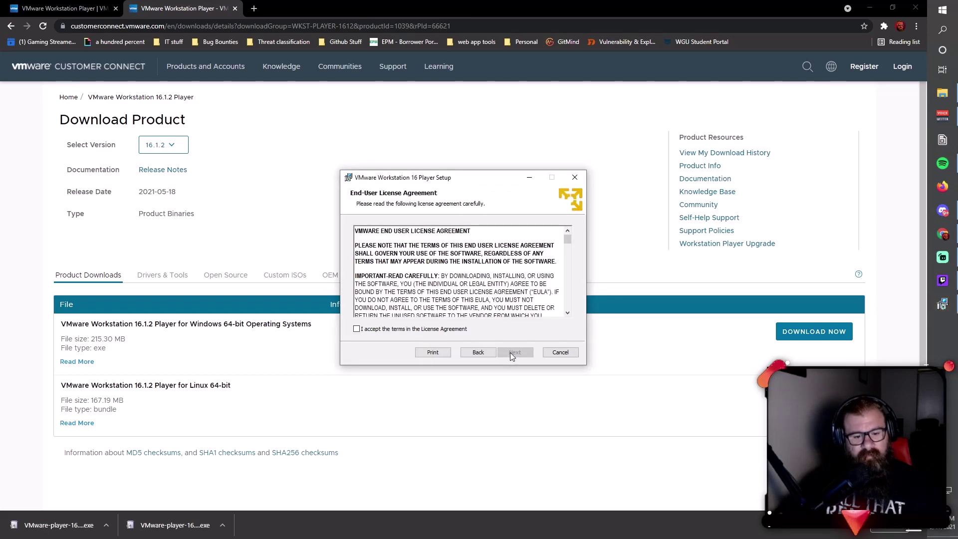
left_click(357, 329)
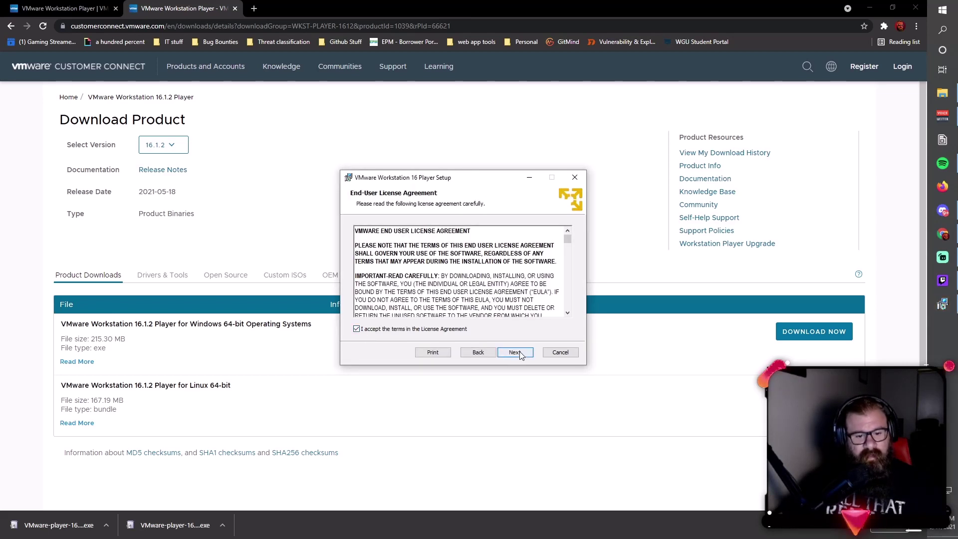
left_click(514, 353)
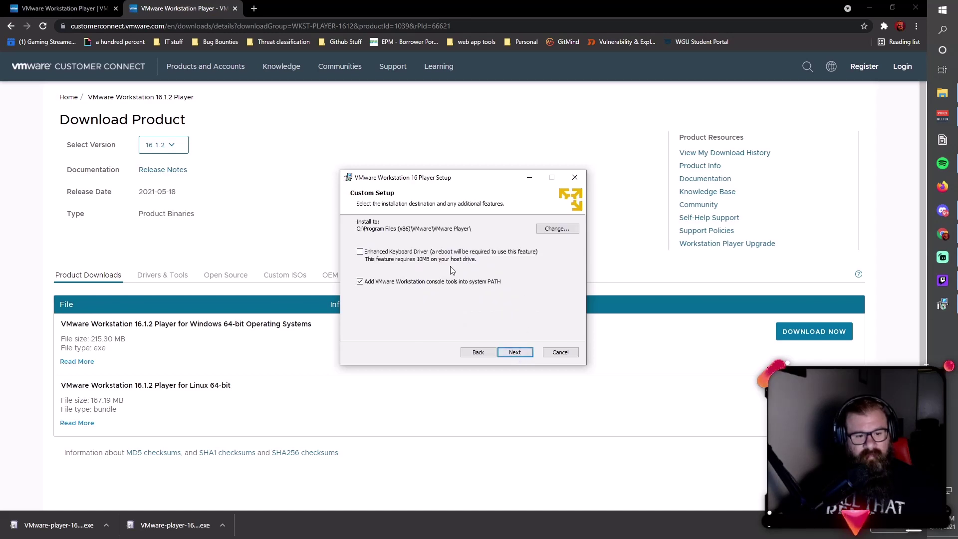
left_click(517, 353)
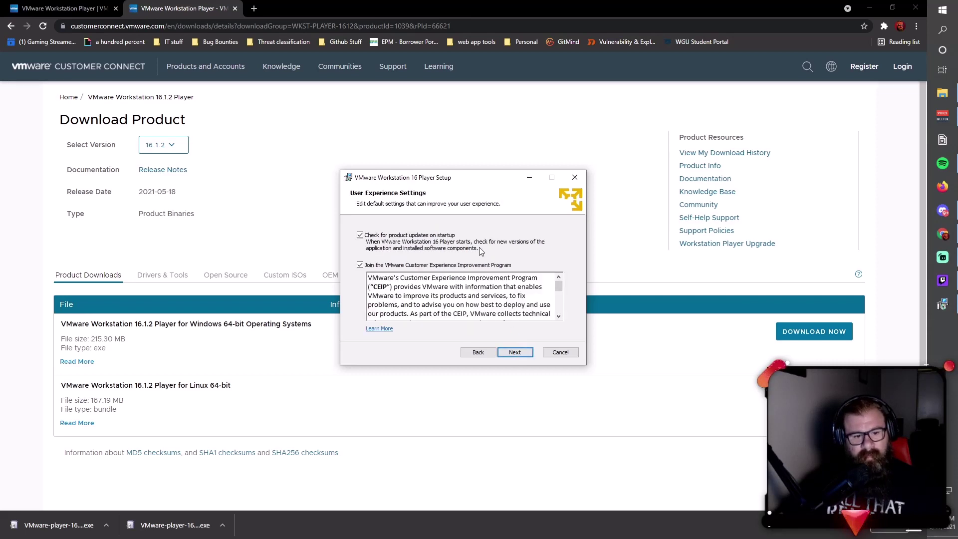
left_click(519, 355)
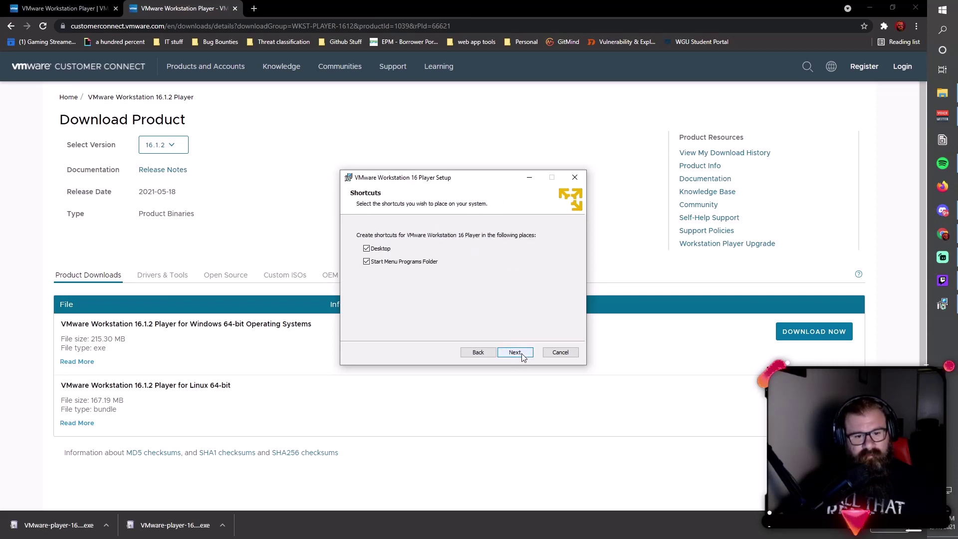
left_click(522, 353)
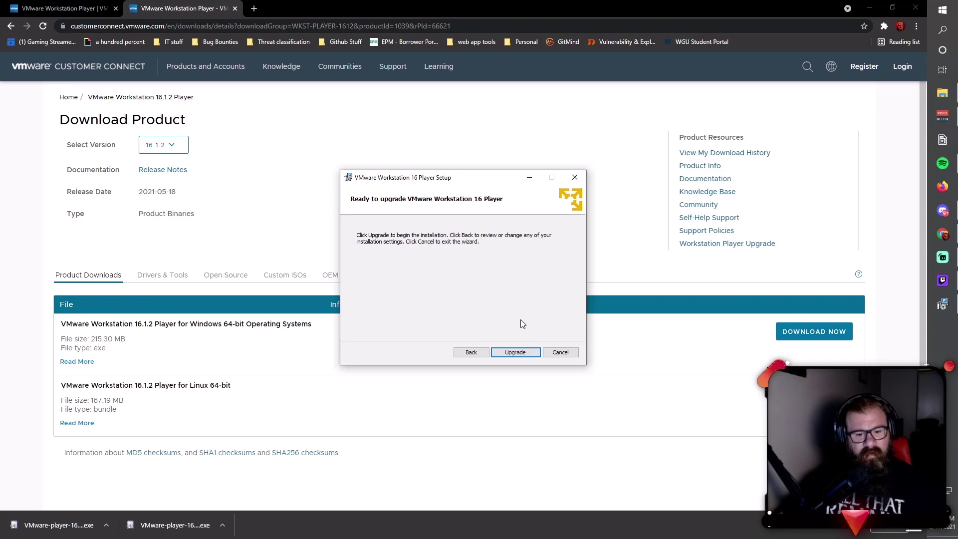
left_click(561, 352)
left_click(444, 291)
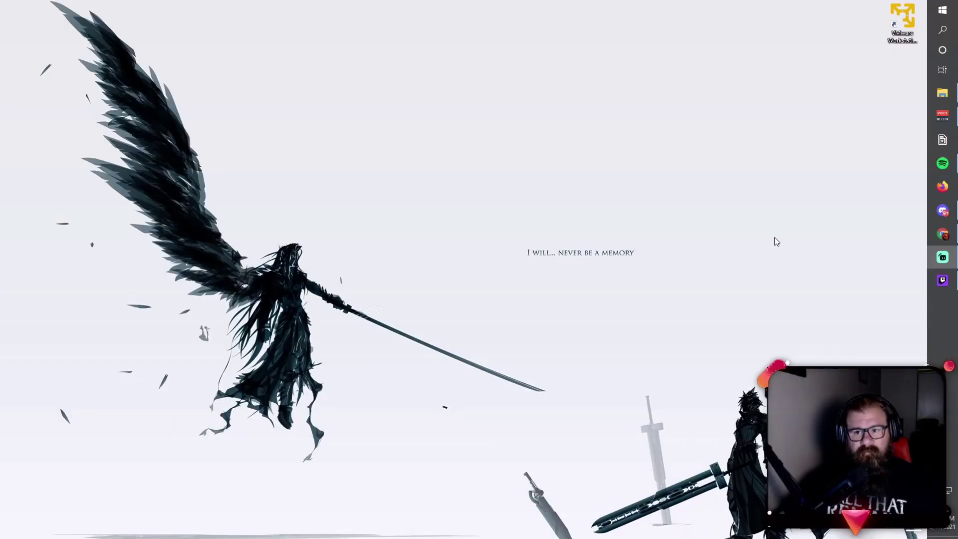
- Search Google for 'parrot os' and open the Download Parrot 4.11.2 page
left_click(943, 235)
left_click(295, 108)
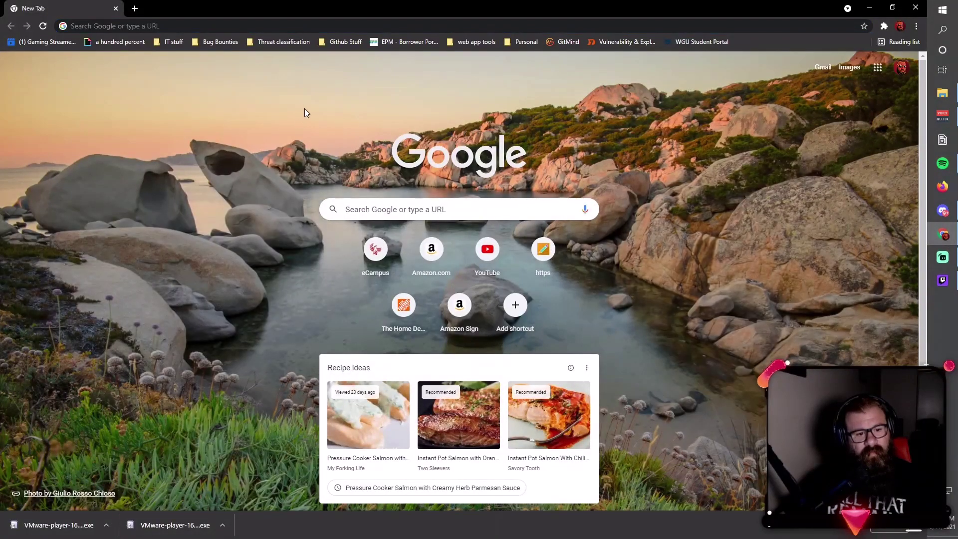
left_click(380, 210)
type("parrot o")
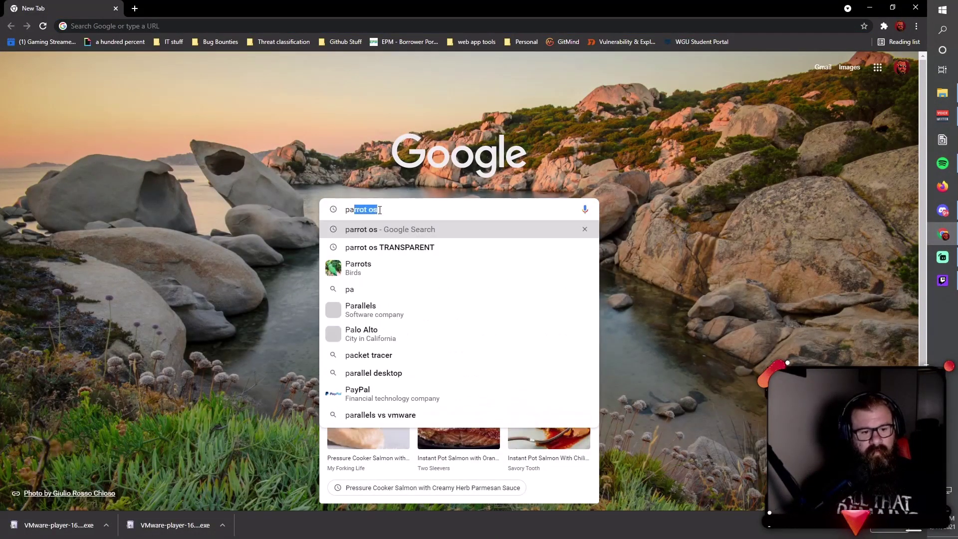
type("s")
key("Return")
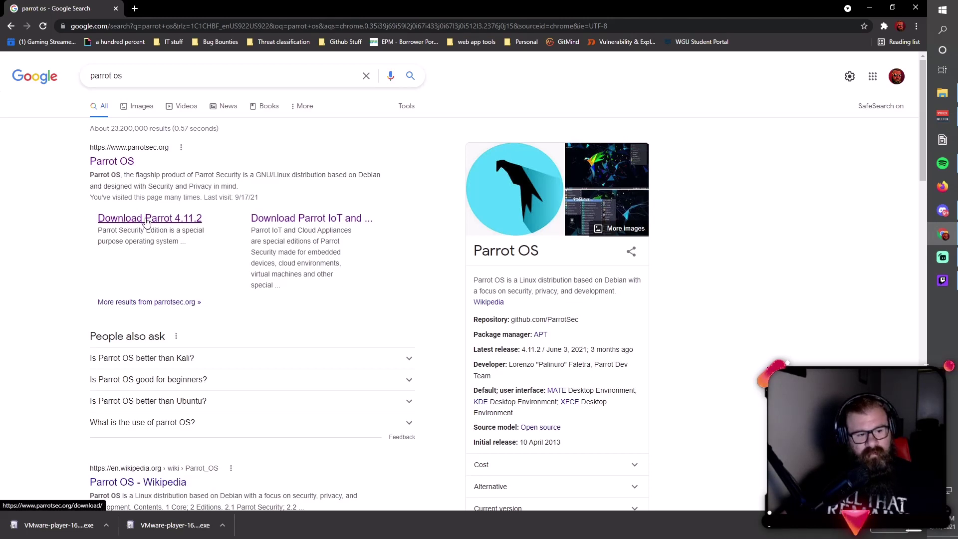
left_click(146, 223)
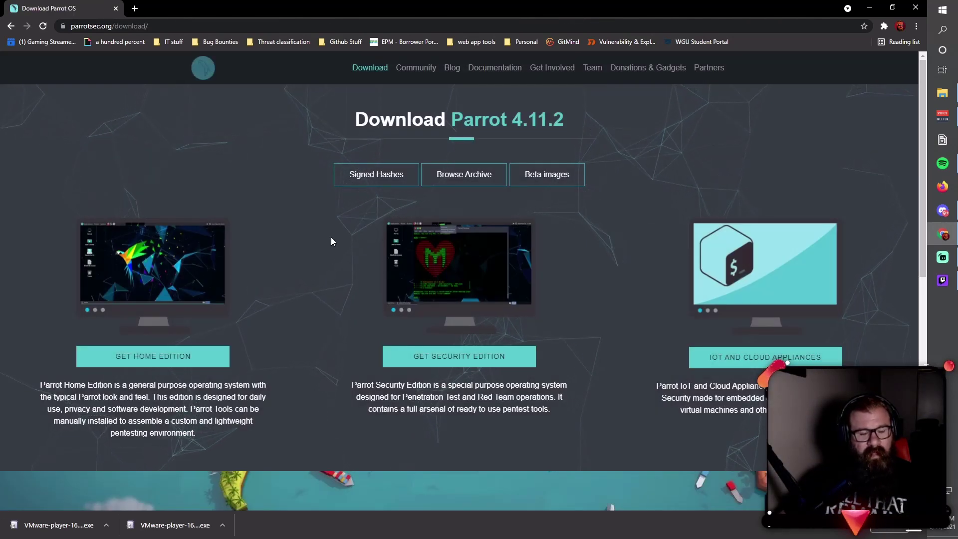
- Choose the Parrot Security edition and read the MATE Desktop description
left_click(488, 364)
scroll(440, 295, "down", 3)
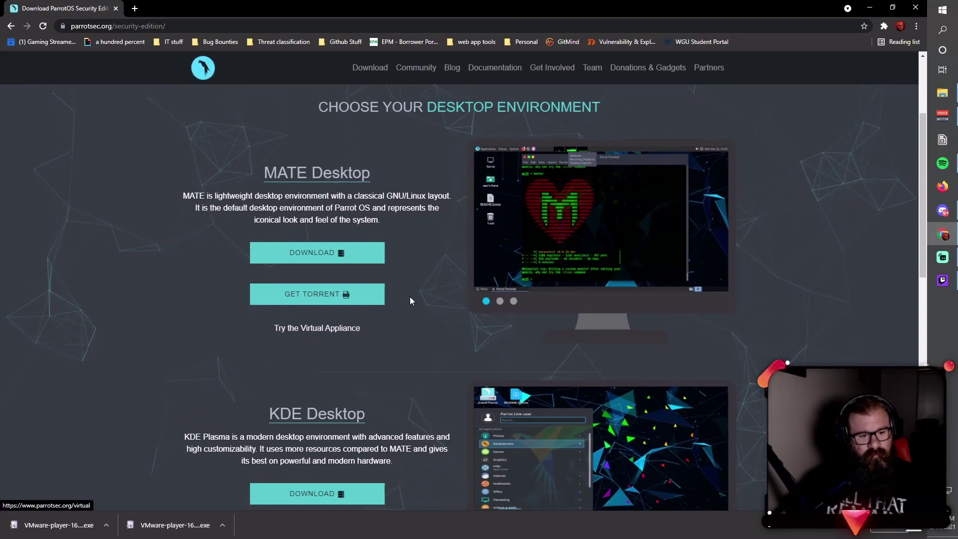
scroll(384, 277, "down", 4)
scroll(384, 278, "up", 4)
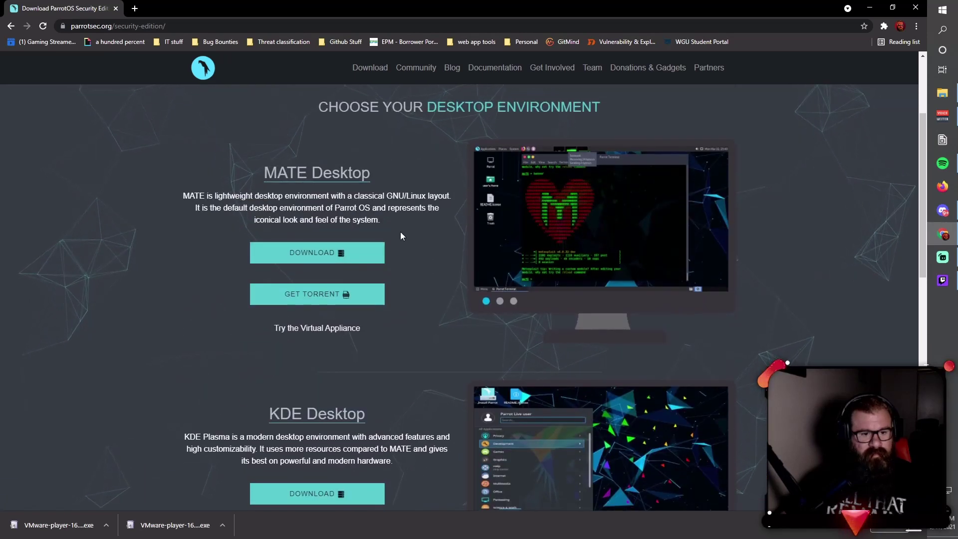
left_click_drag(181, 196, 381, 215)
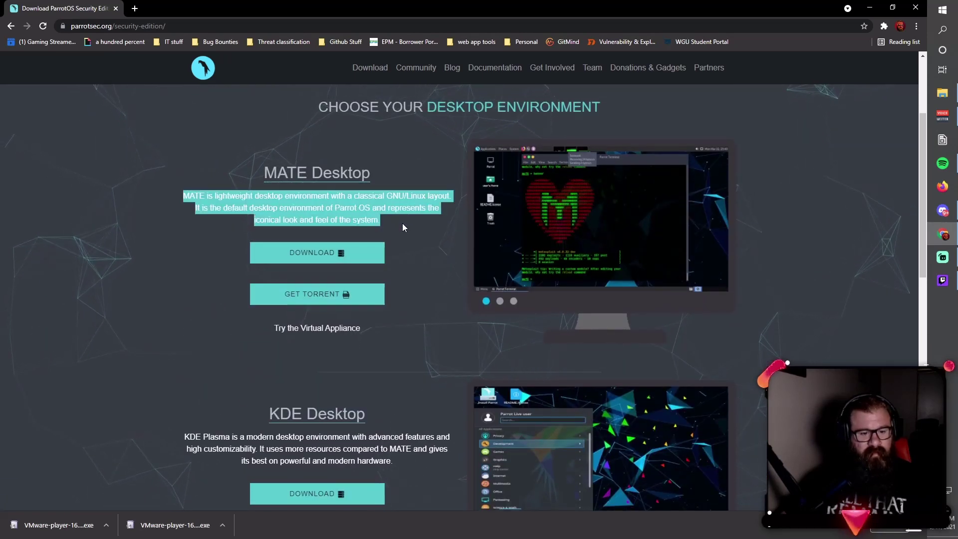
left_click(406, 227)
- Review the KDE option, then download the Security edition ISO with the MATE desktop
scroll(417, 242, "down", 4)
left_click_drag(185, 239, 412, 270)
left_click(413, 270)
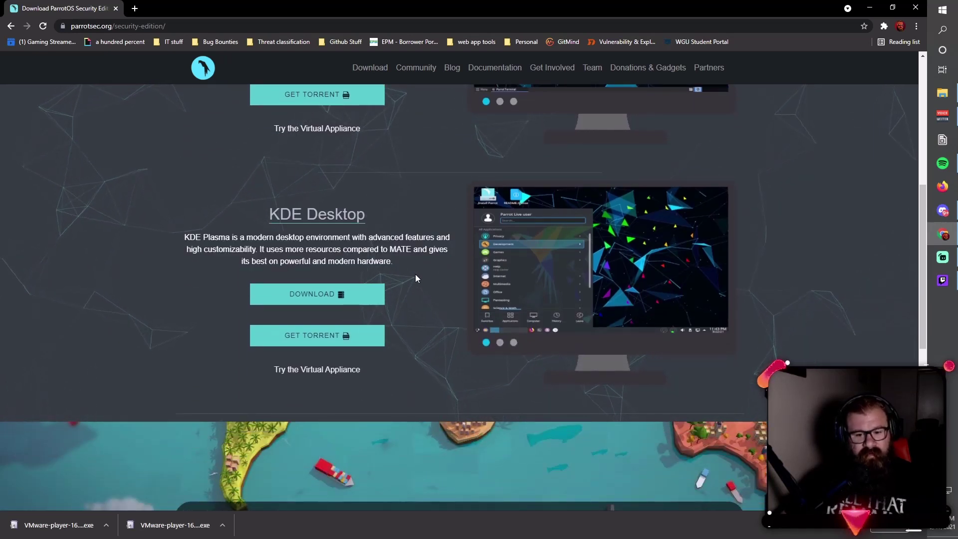
scroll(416, 275, "up", 1)
scroll(416, 277, "up", 3)
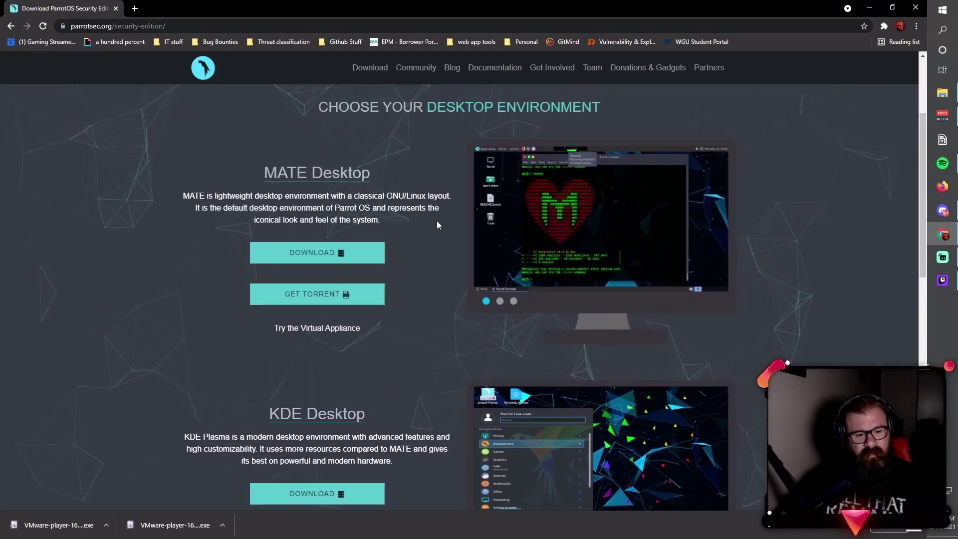
left_click(317, 253)
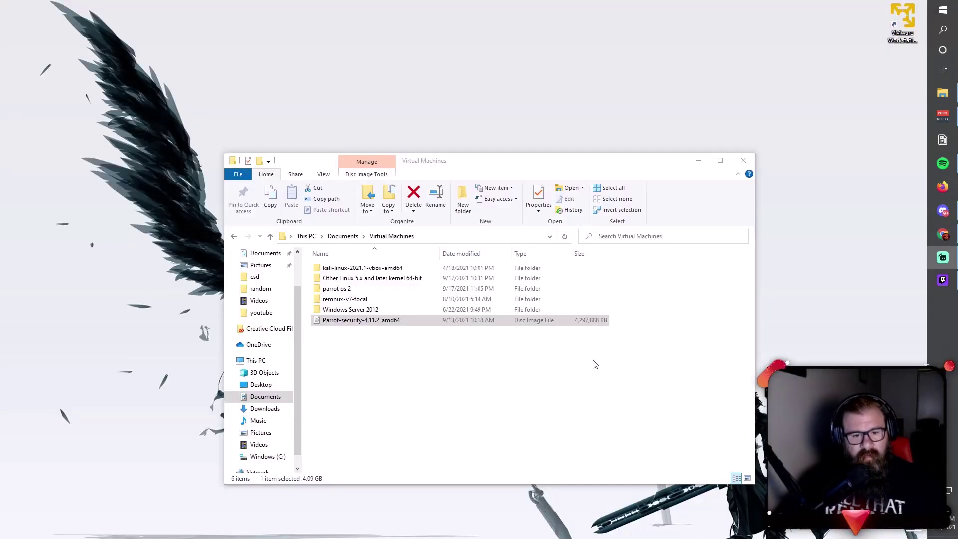
- Arrange the Virtual Machines folder window showing the Parrot-security-4.11.2_amd64 disc image
left_click_drag(495, 165, 507, 124)
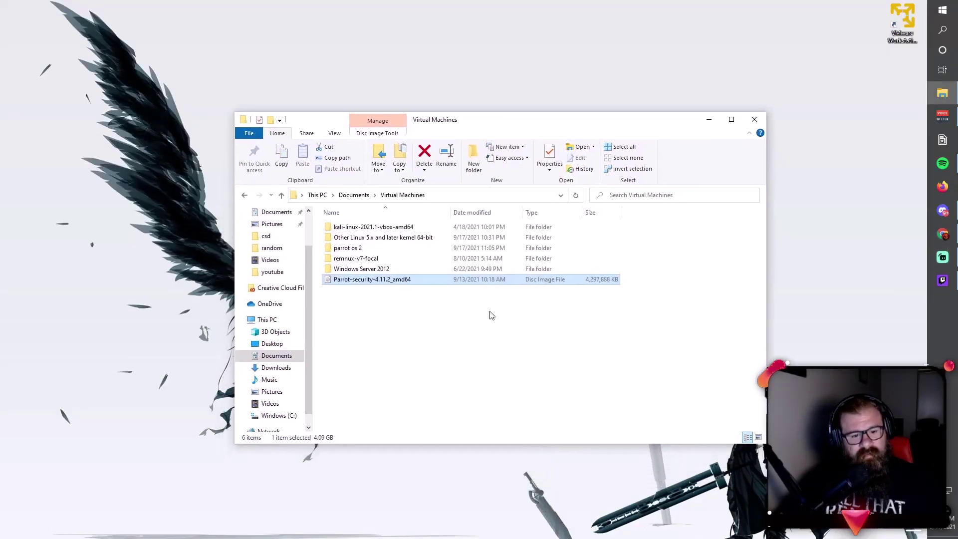
left_click(433, 329)
left_click(387, 280)
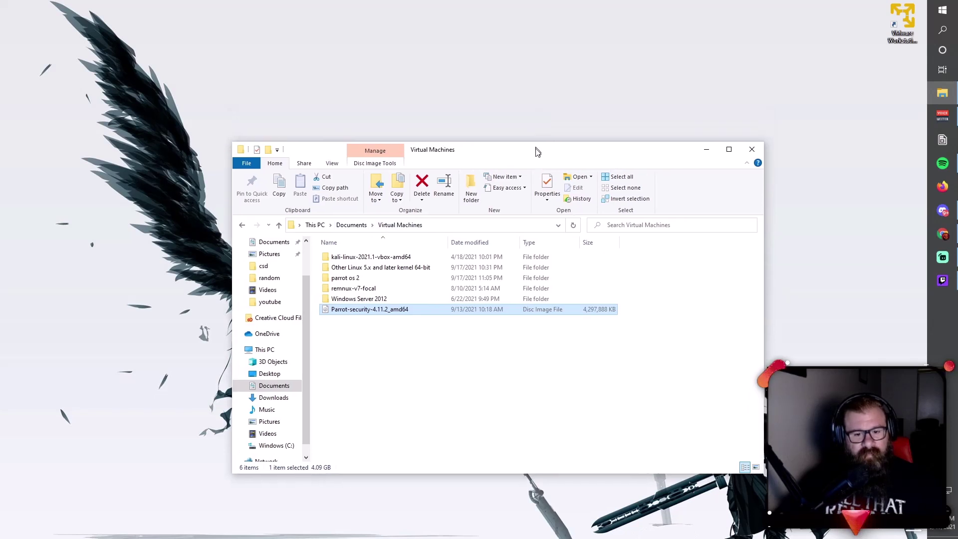
left_click_drag(539, 119, 534, 152)
left_click(625, 387)
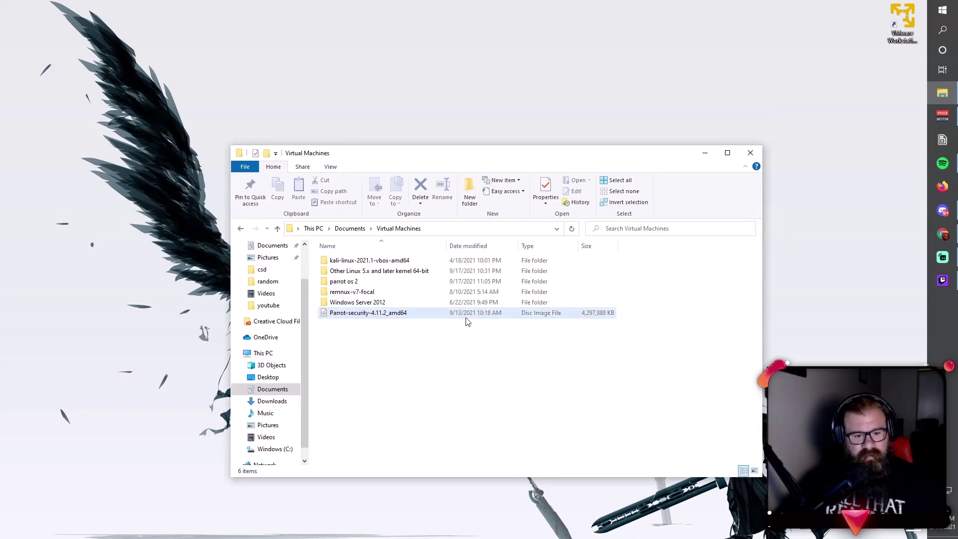
left_click(813, 113)
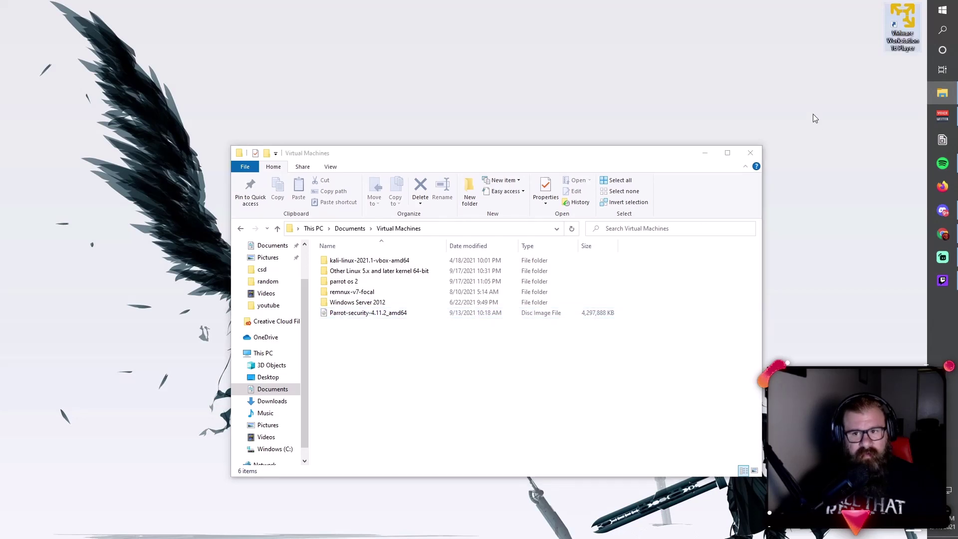
- Launch Player and start a new virtual machine installed from a disc image file
double_click(902, 21)
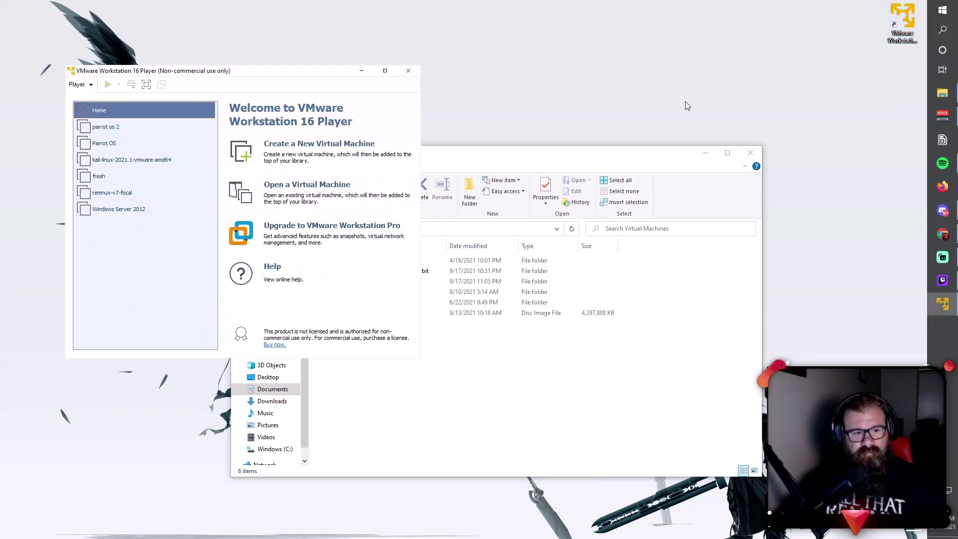
left_click(116, 129)
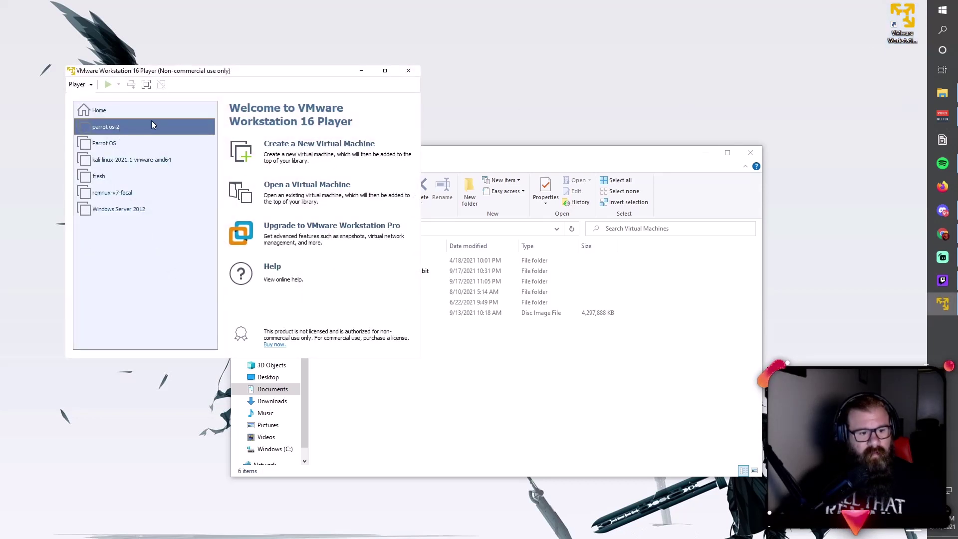
left_click(99, 110)
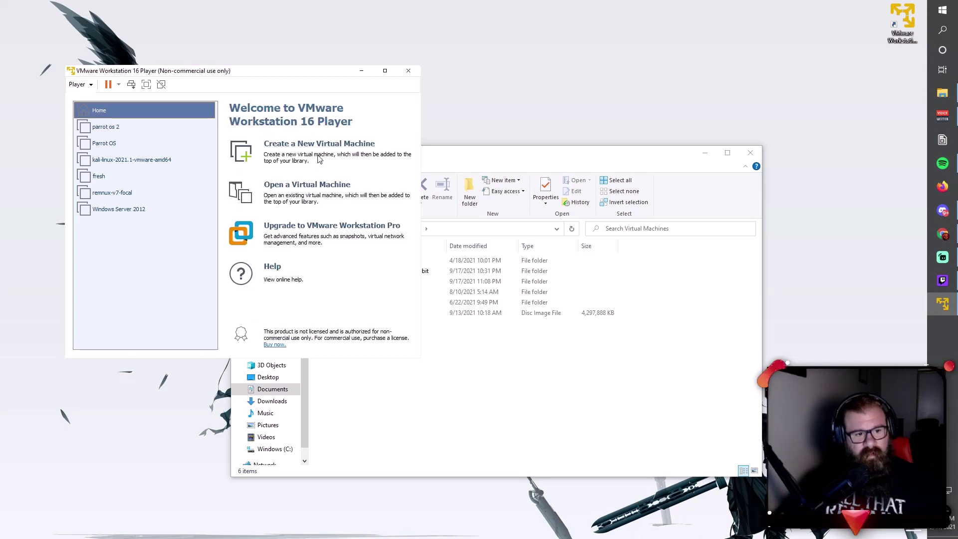
left_click(334, 145)
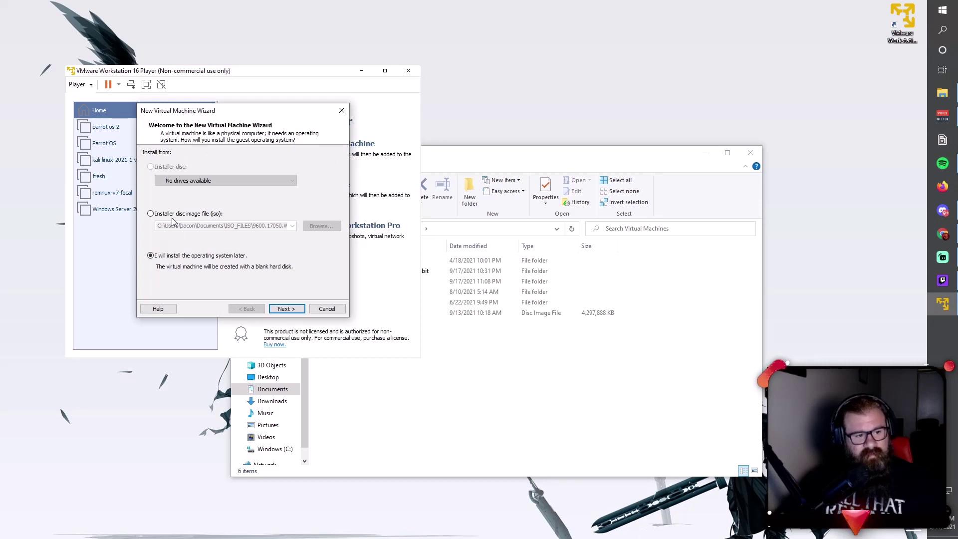
left_click(150, 214)
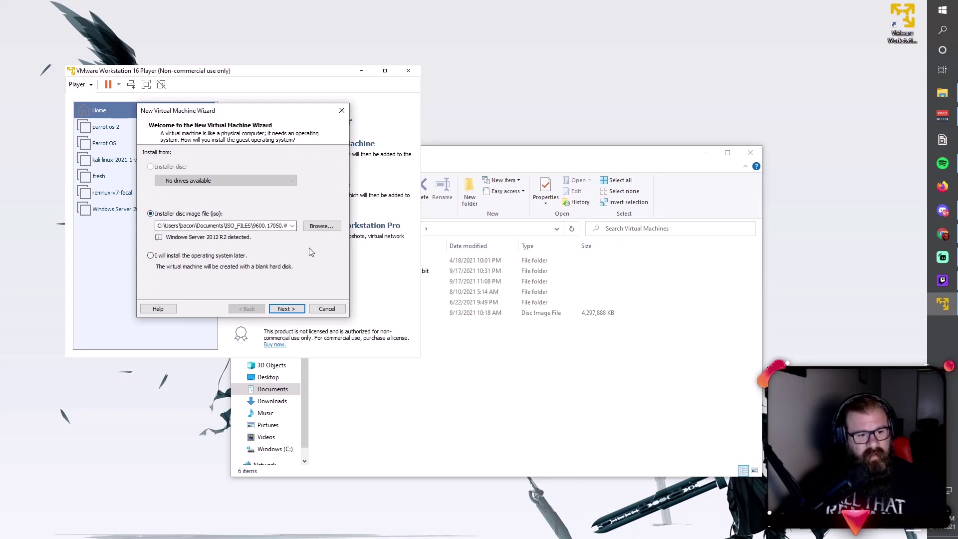
left_click(318, 226)
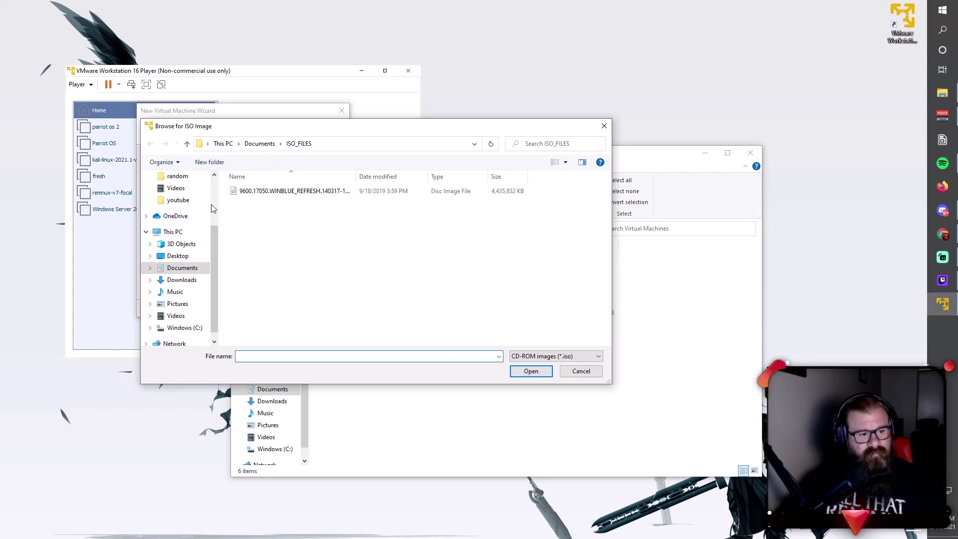
- Select Parrot-security-4.11.2_amd64 in Documents > Virtual Machines as the installer image
left_click(259, 145)
scroll(278, 259, "down", 5)
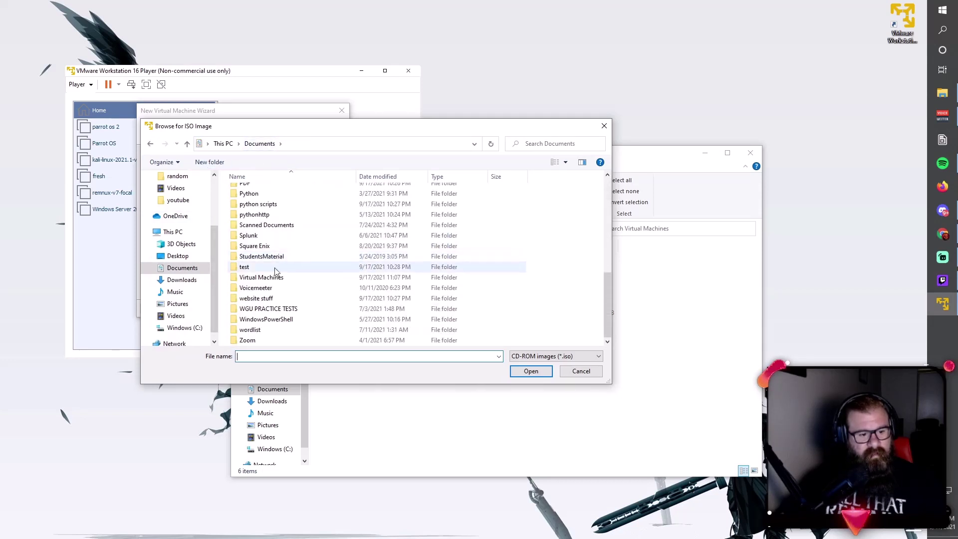
scroll(278, 258, "down", 2)
double_click(270, 279)
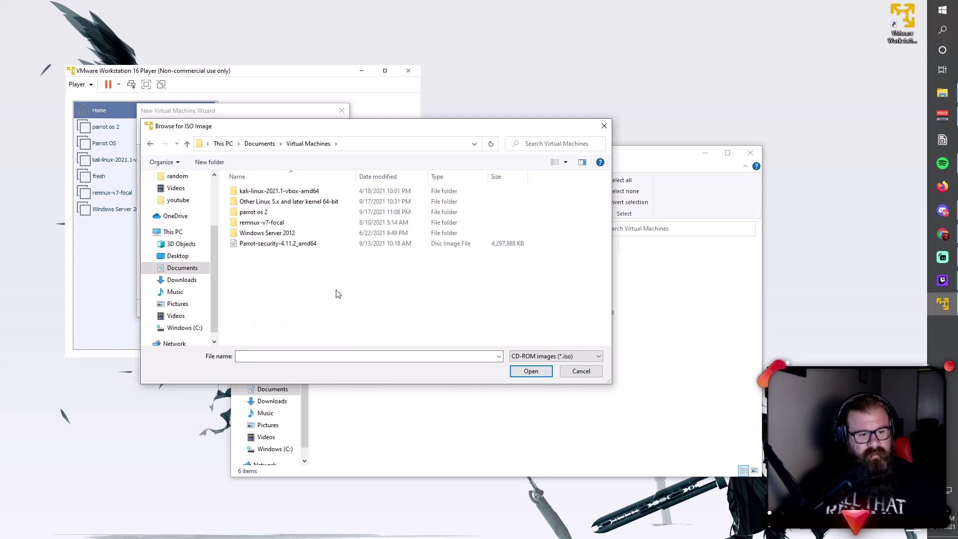
left_click(287, 247)
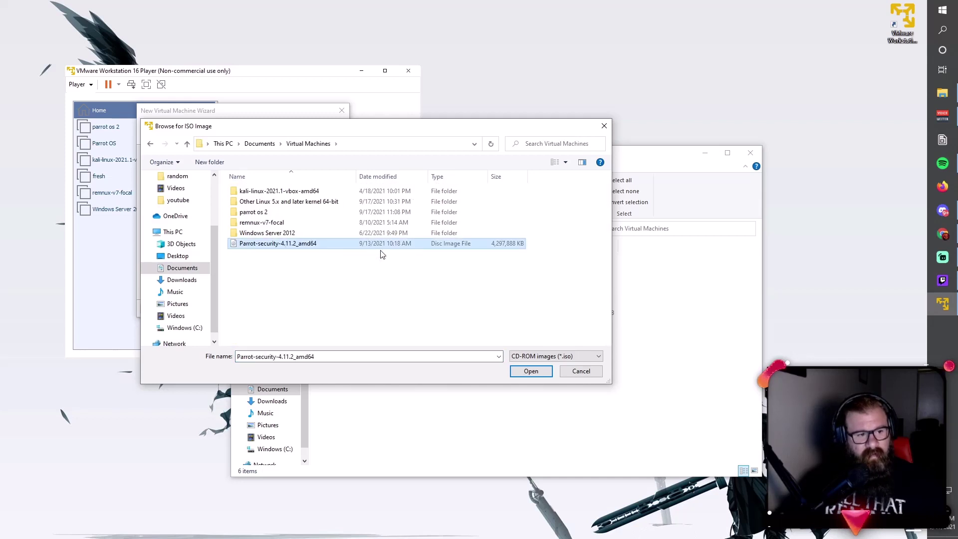
left_click(542, 373)
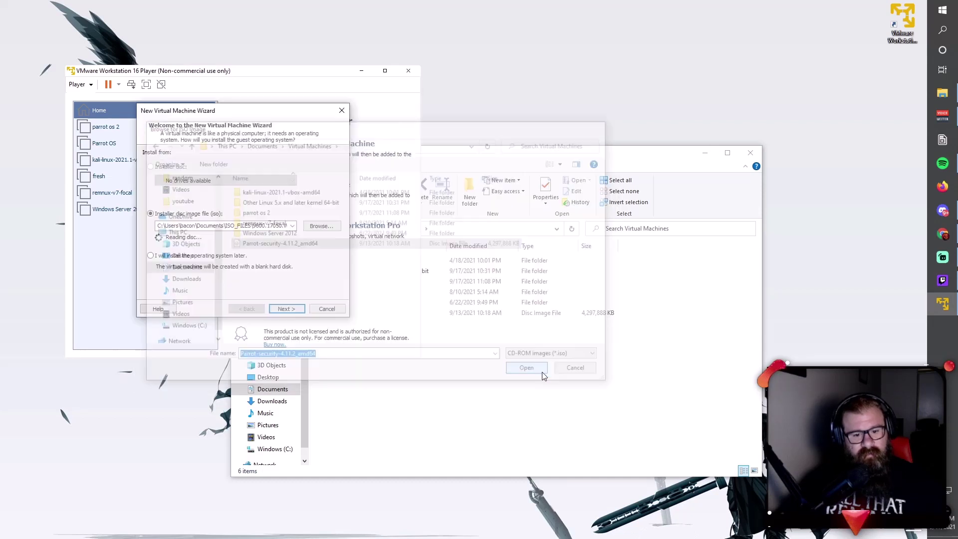
- Set the guest OS to Linux, Other Linux 5.x and later kernel 64-bit
left_click(286, 309)
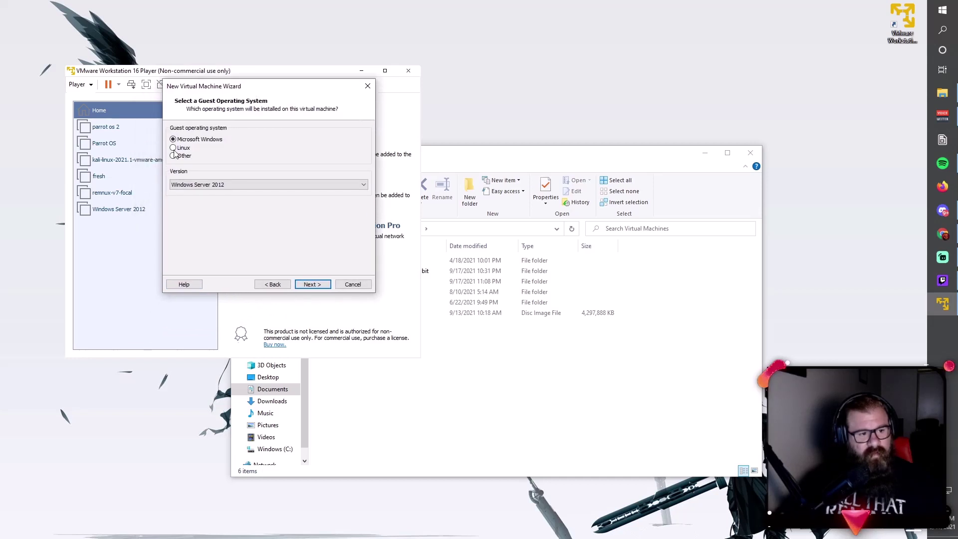
left_click(175, 148)
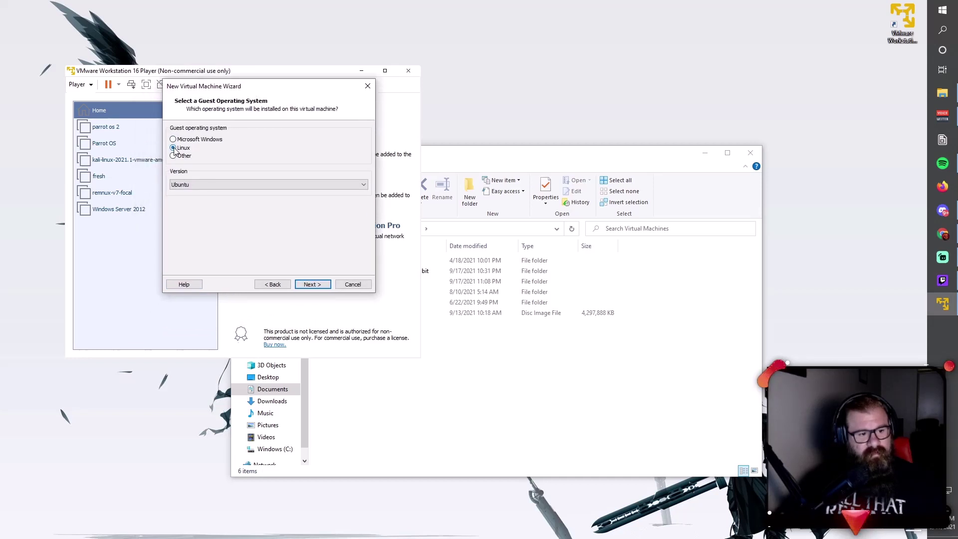
left_click(276, 185)
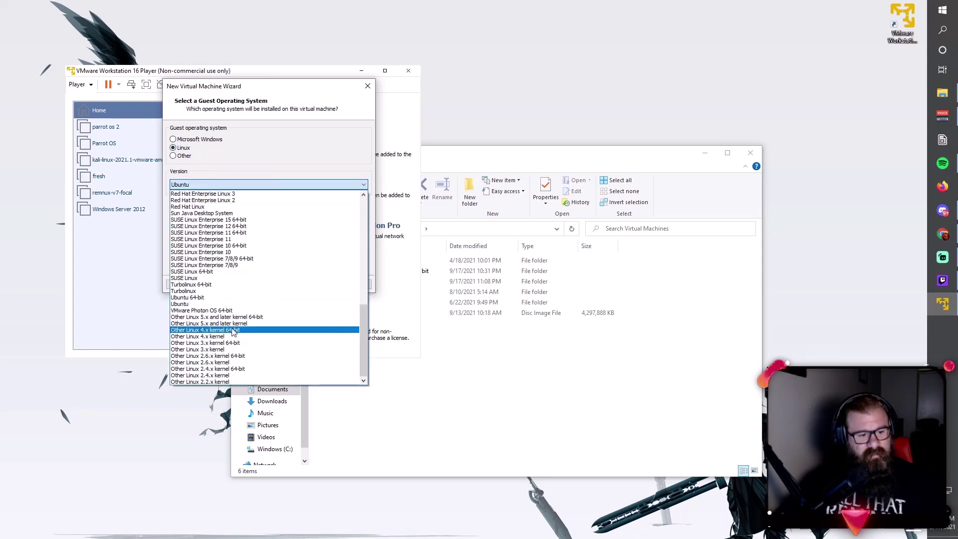
left_click(264, 318)
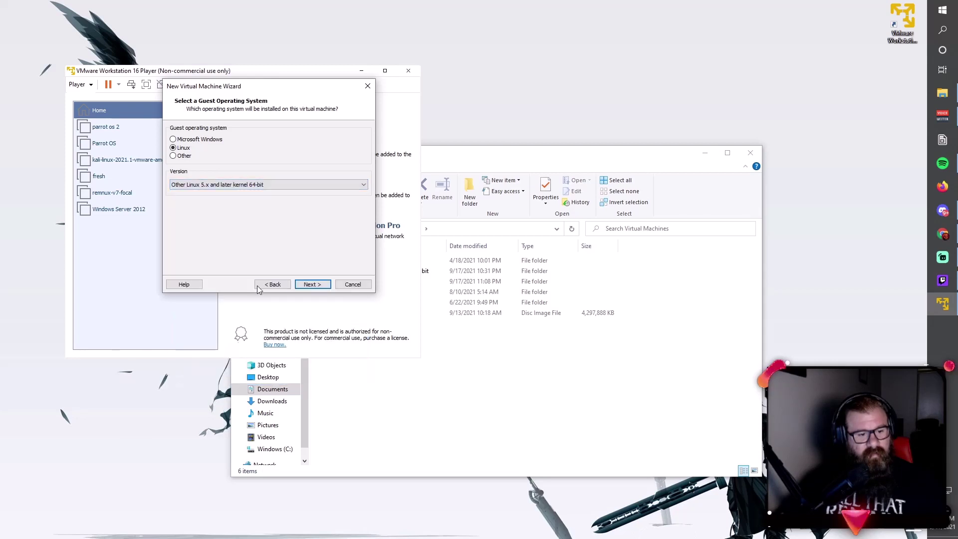
- Name the machine 'parrot os 11' with a 60 GB single-file disk, then customize hardware
left_click(319, 286)
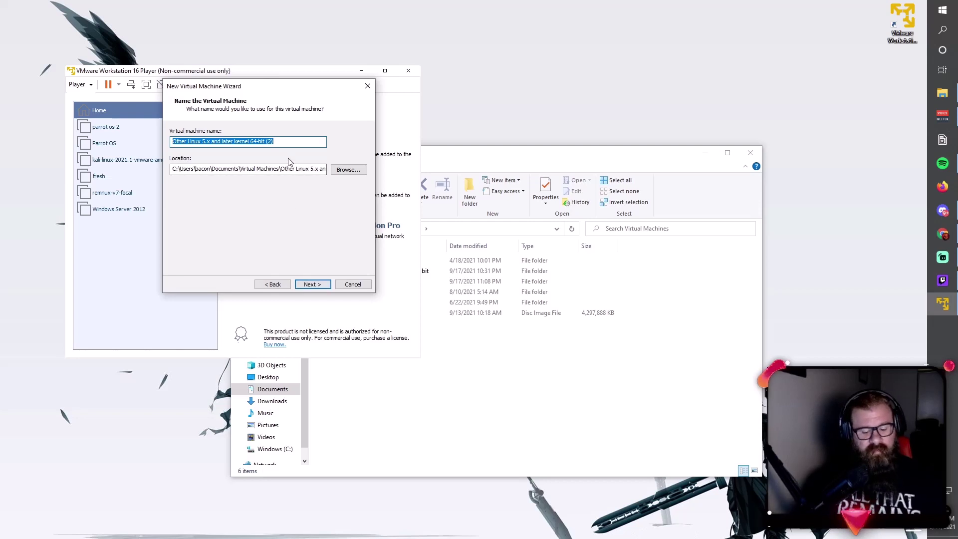
type("pa")
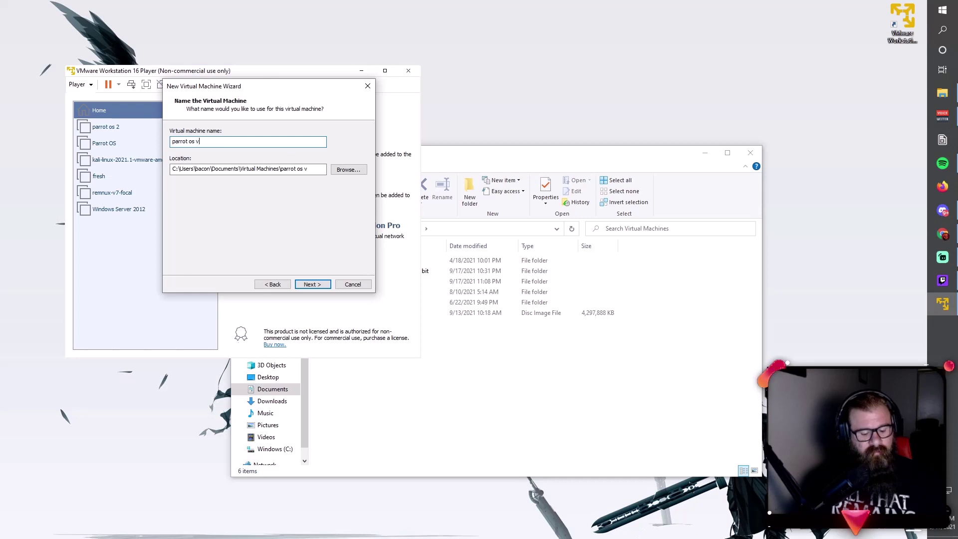
type("rrot os 11")
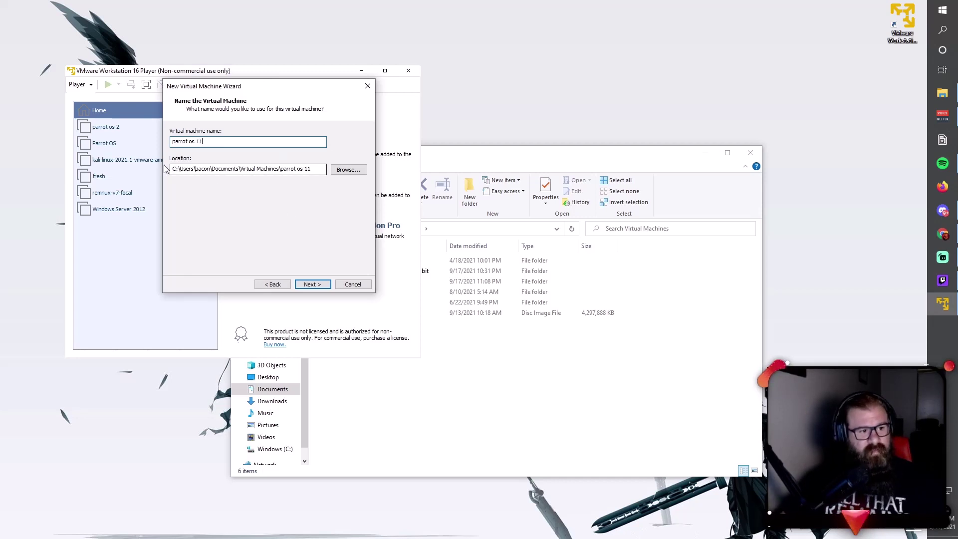
left_click(312, 283)
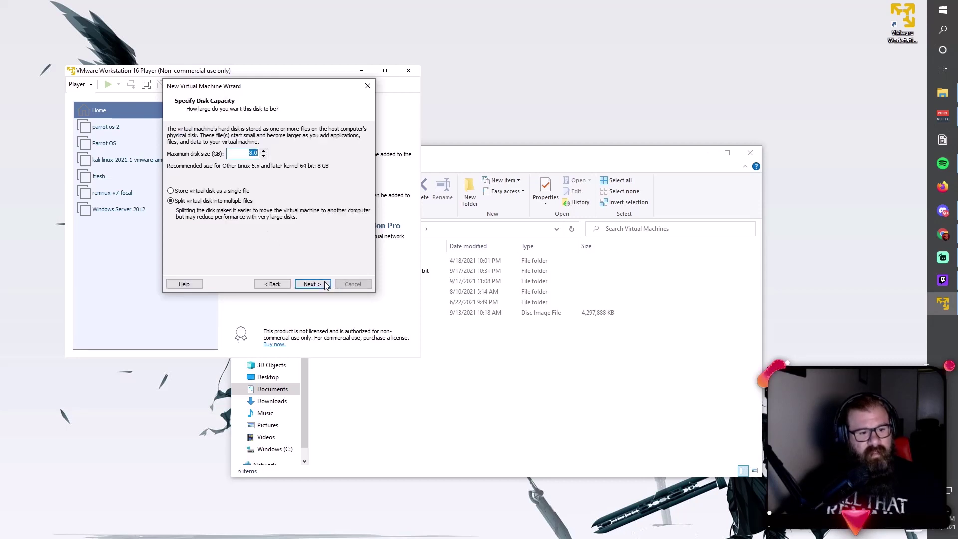
left_click(292, 194)
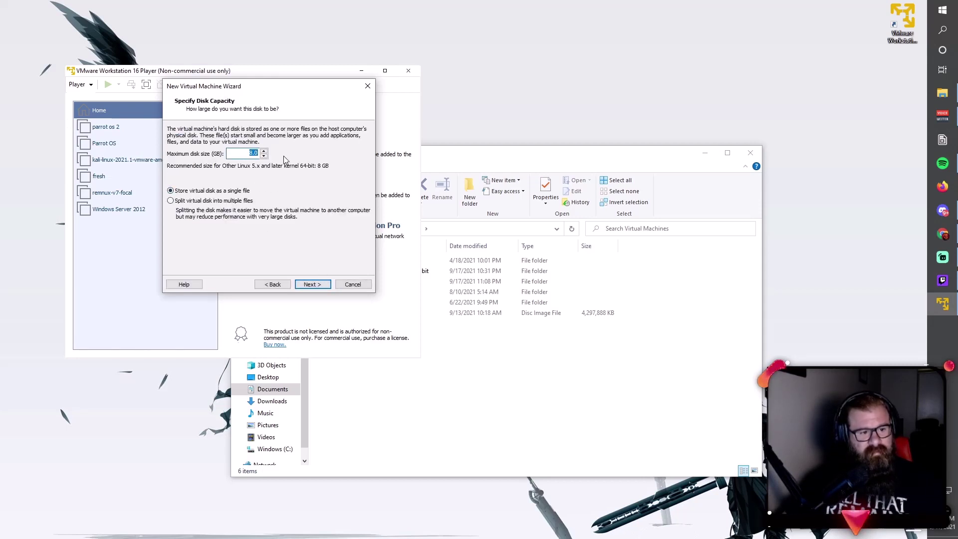
type("60")
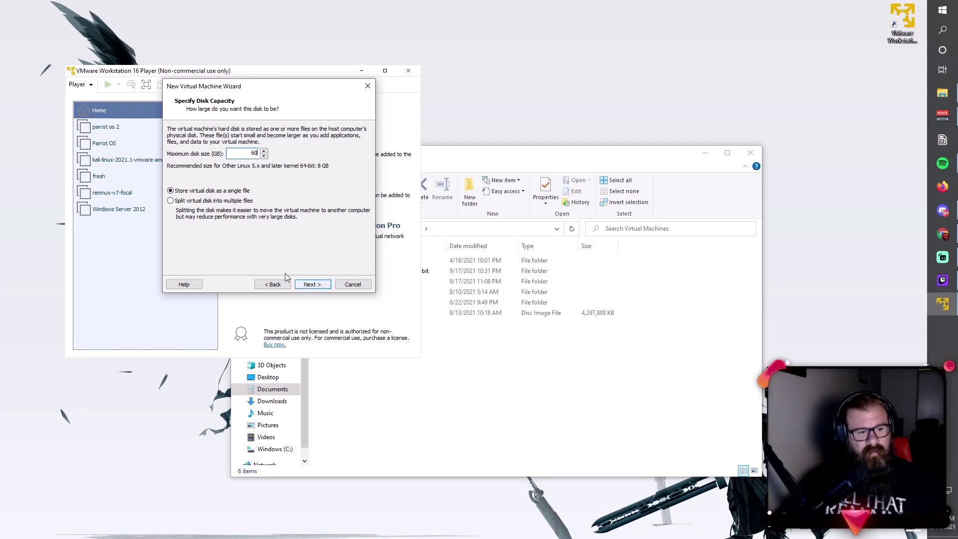
left_click(312, 284)
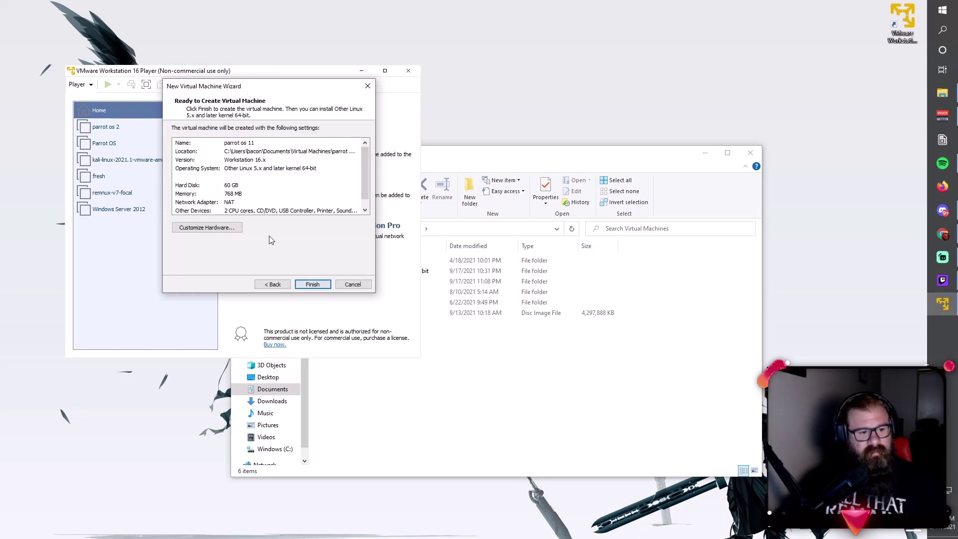
left_click(233, 228)
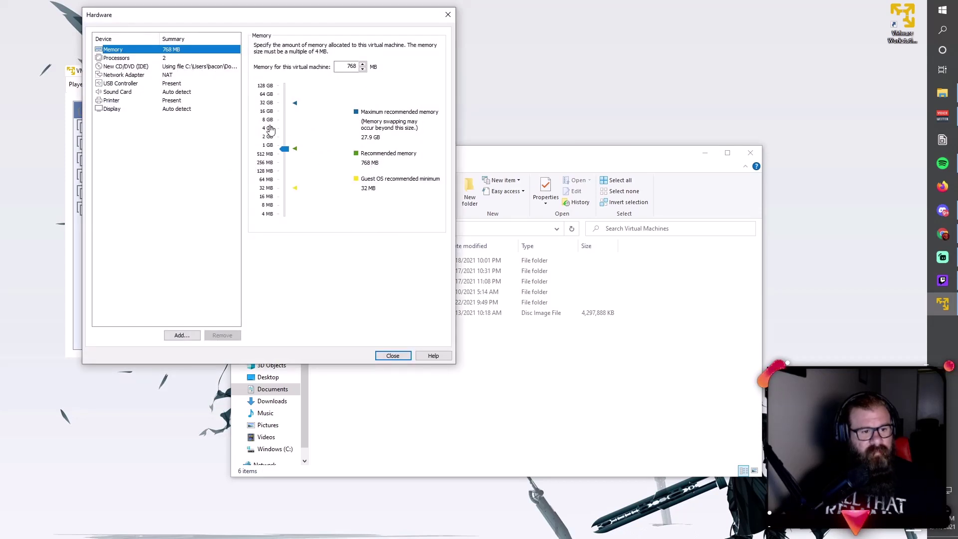
- Allocate 4 GB of memory and finish creating the parrot os 11 machine
left_click_drag(284, 150, 287, 132)
left_click(406, 358)
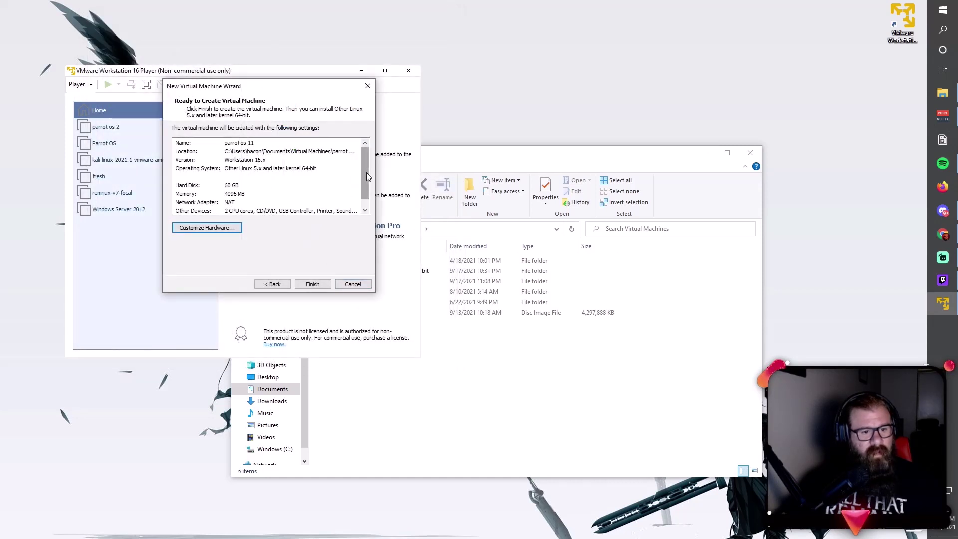
mouse_move(366, 172)
left_mouse_down()
mouse_move(368, 193)
mouse_move(366, 170)
left_mouse_up()
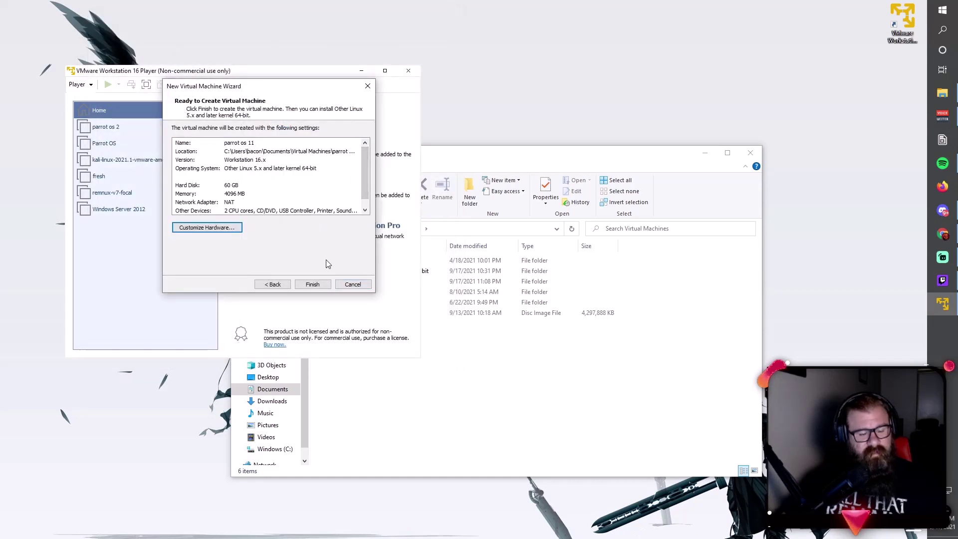
left_click(312, 285)
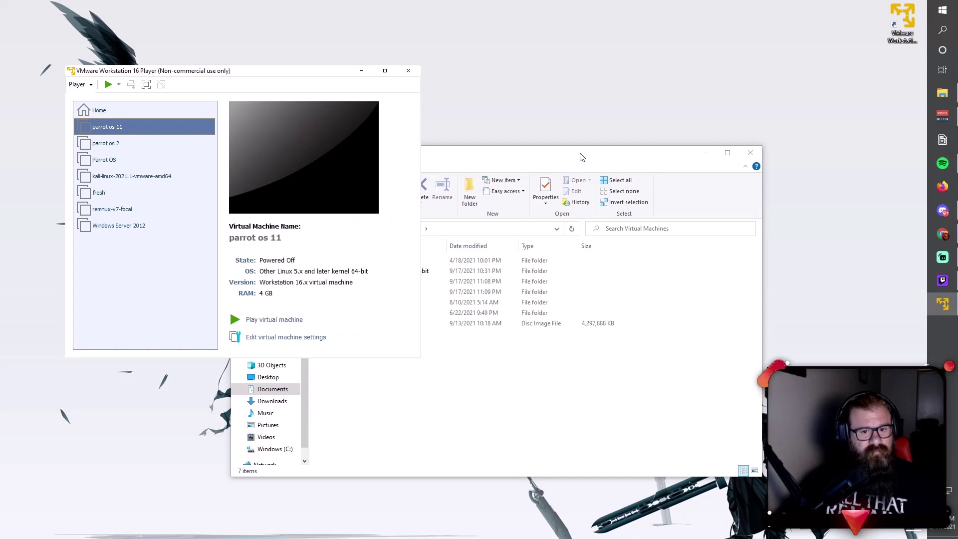
- Close File Explorer and move the Player window to the screen centre
left_click(604, 159)
left_click(750, 154)
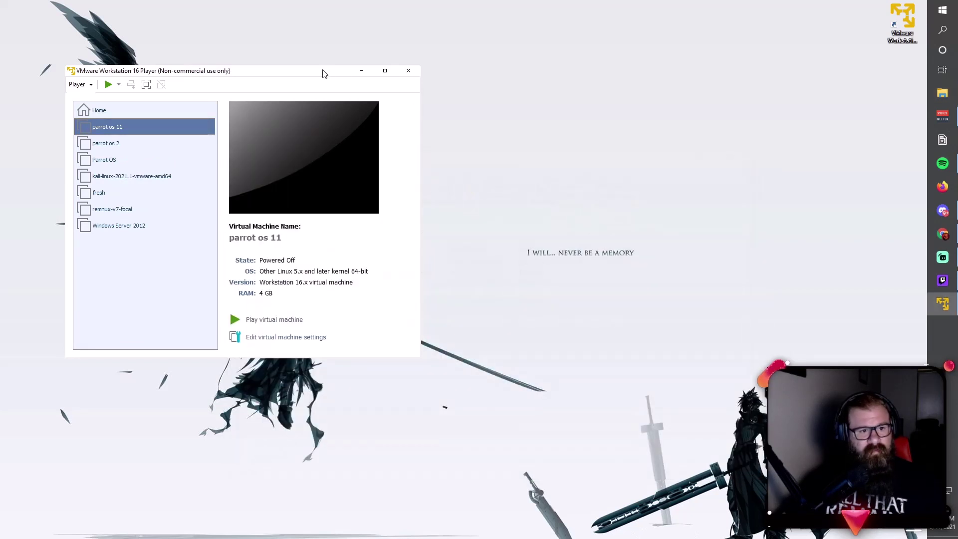
left_click_drag(322, 74, 553, 90)
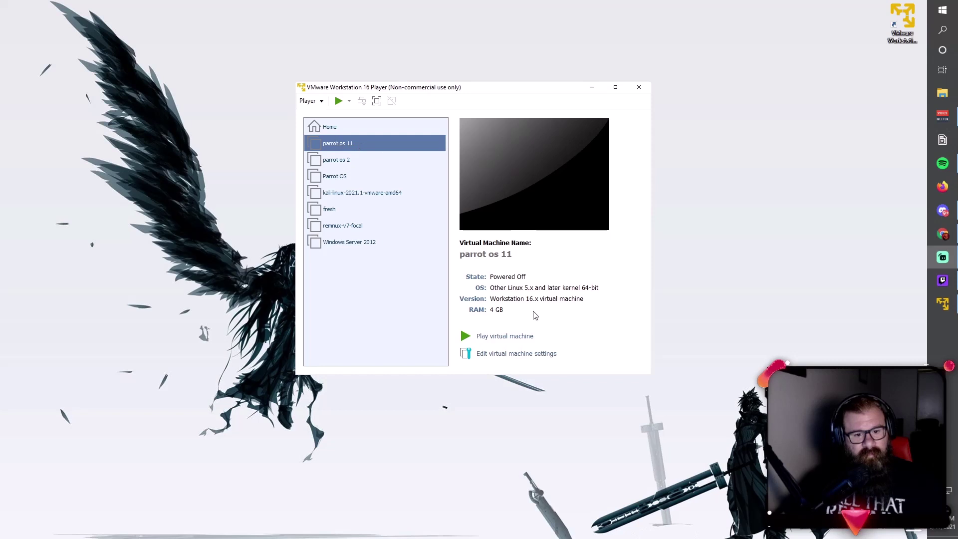
- Power on parrot os 11 and boot its Try / Install entry
left_click(505, 336)
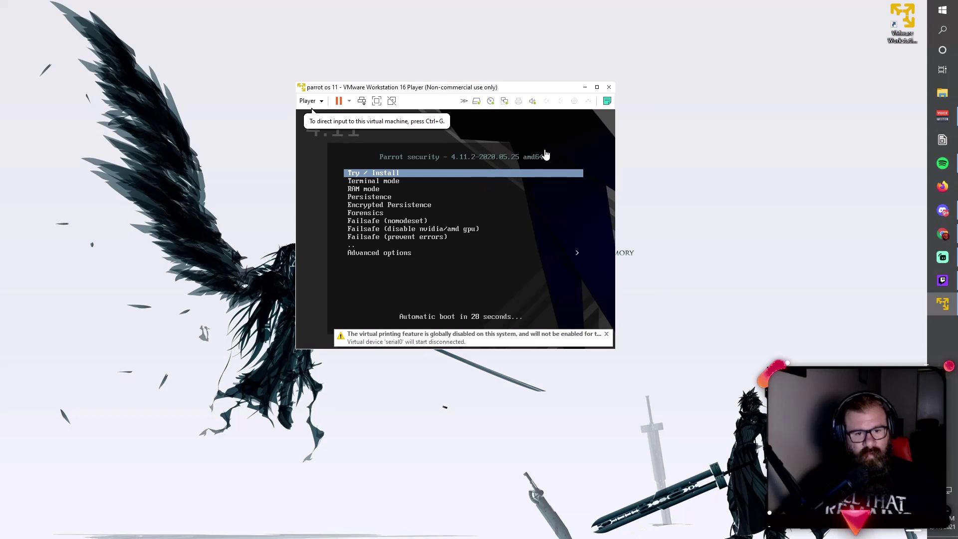
left_click(554, 146)
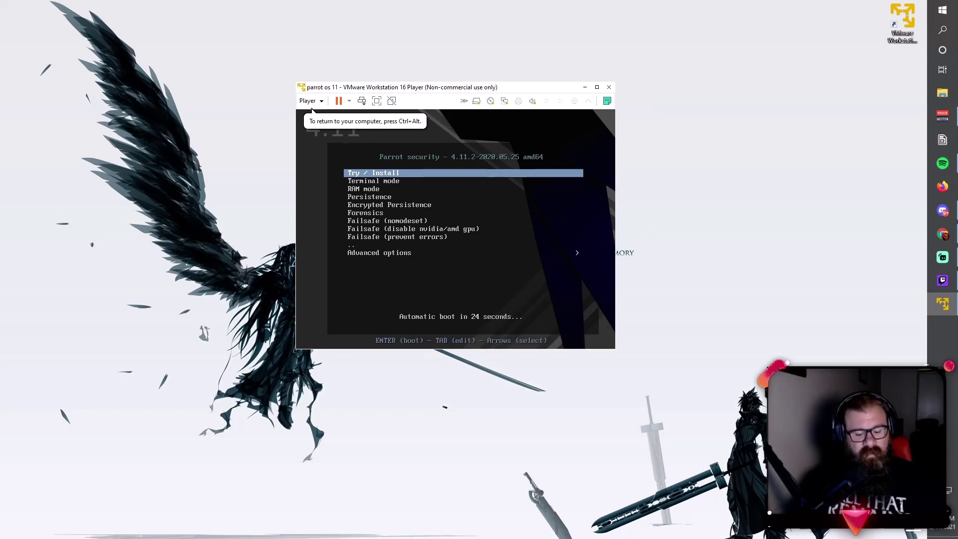
key("Down")
key("Down")
key("Down")
key("Up")
key("Up")
key("Up")
key("Return")
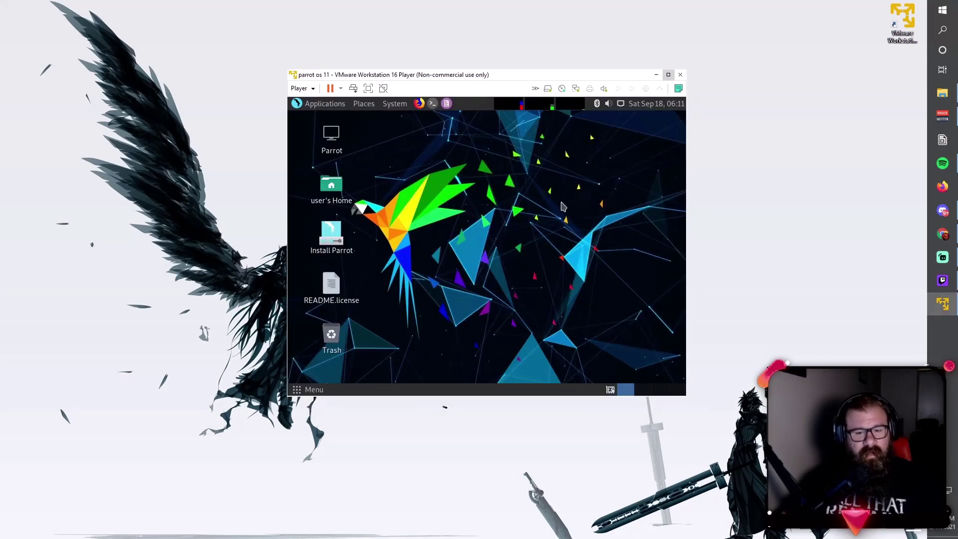
- Maximize the VM, start Install Parrot, and set the time zone to America/Los Angeles
left_click(669, 75)
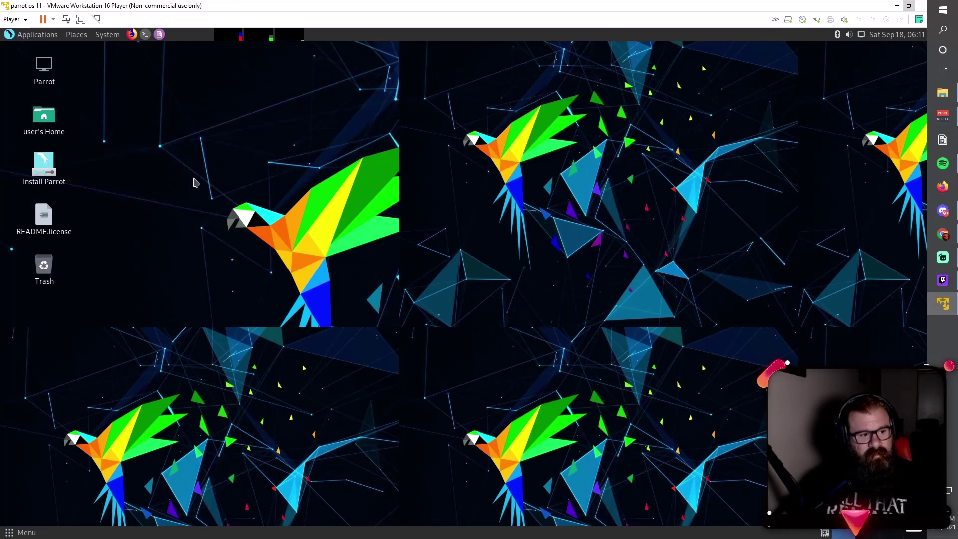
left_click(50, 173)
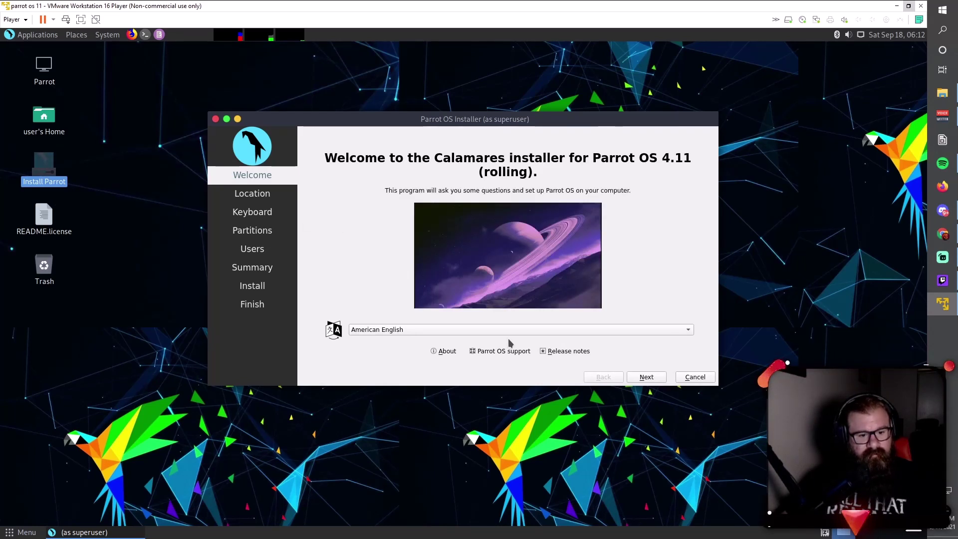
left_click(641, 383)
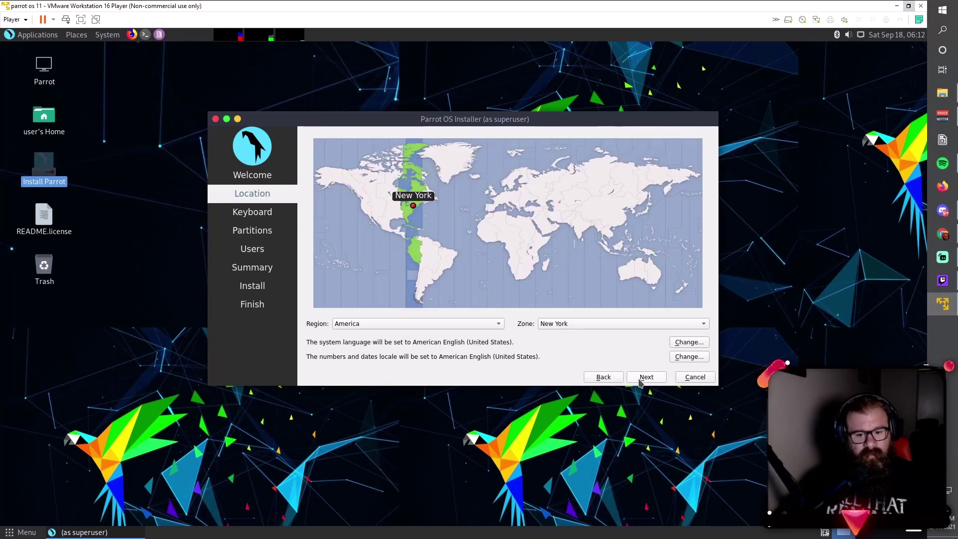
left_click(624, 328)
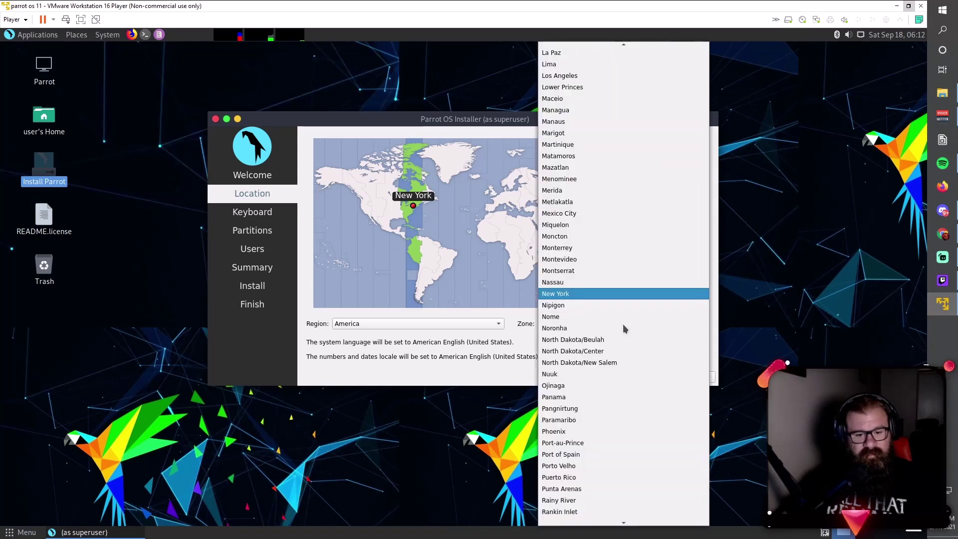
left_click(558, 77)
- Keep the US keyboard layout and choose to erase the whole 60 GiB disk
left_click(643, 380)
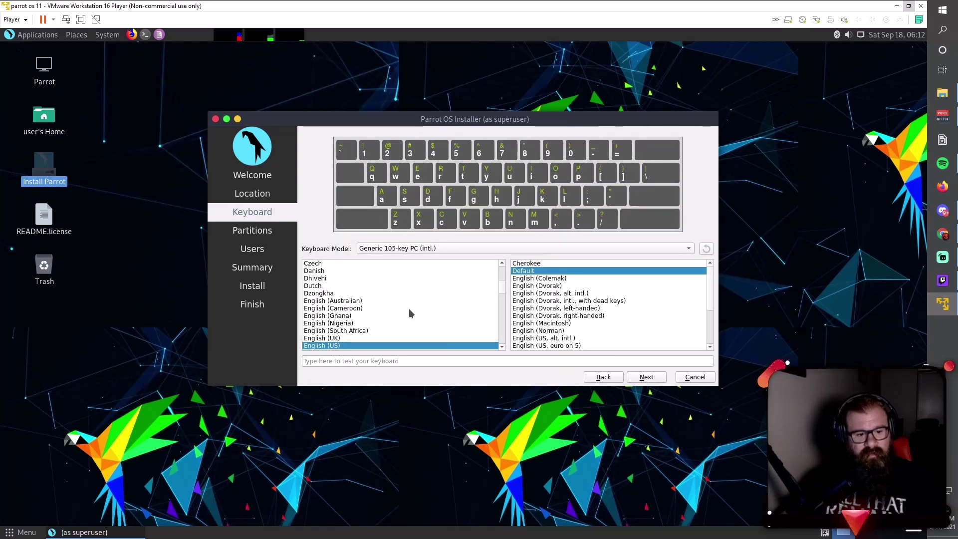
left_click(650, 381)
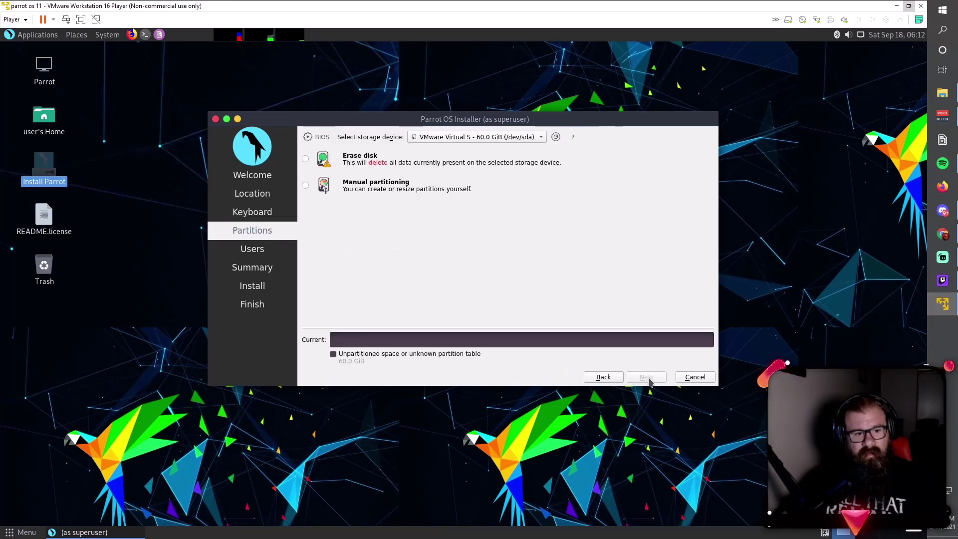
left_click(305, 159)
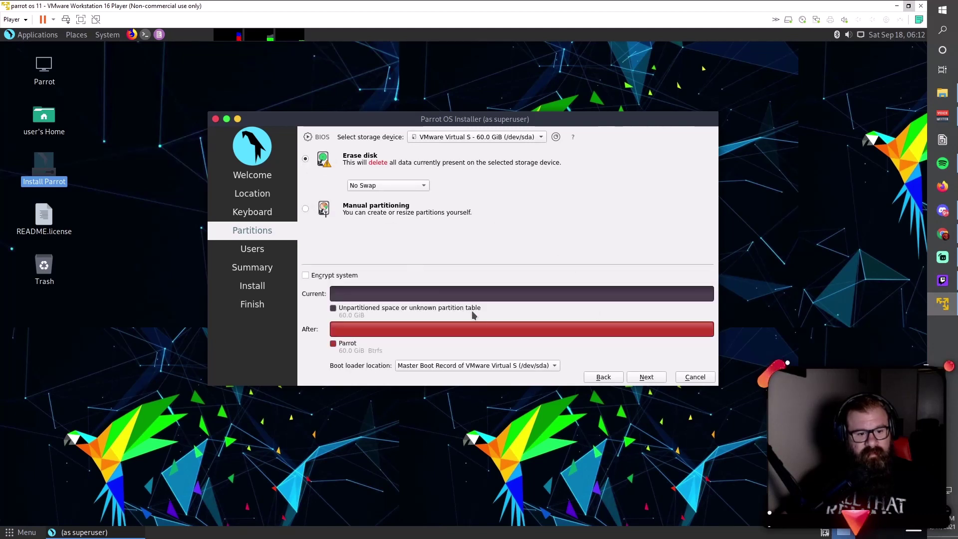
left_click(644, 379)
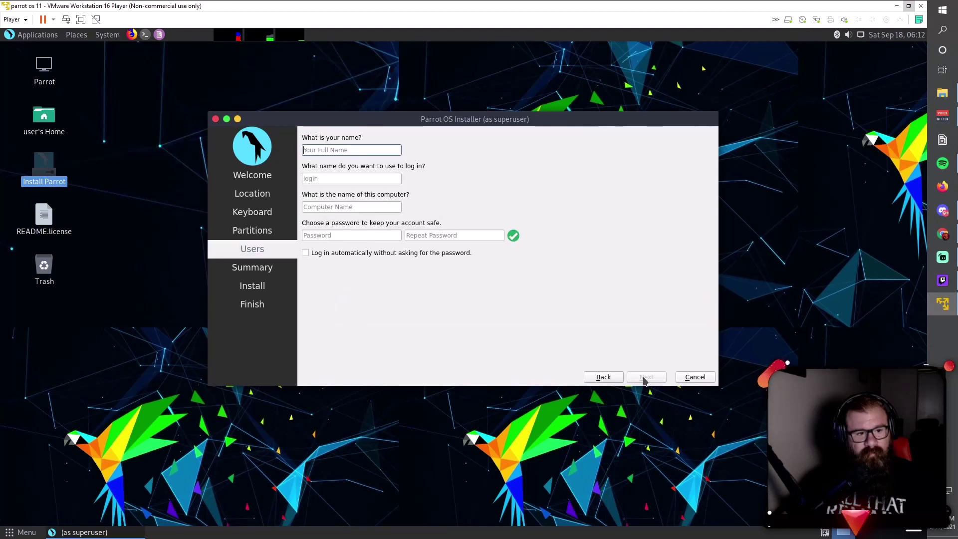
- Enter the login name and the account password twice, then continue to the Summary page
type("s")
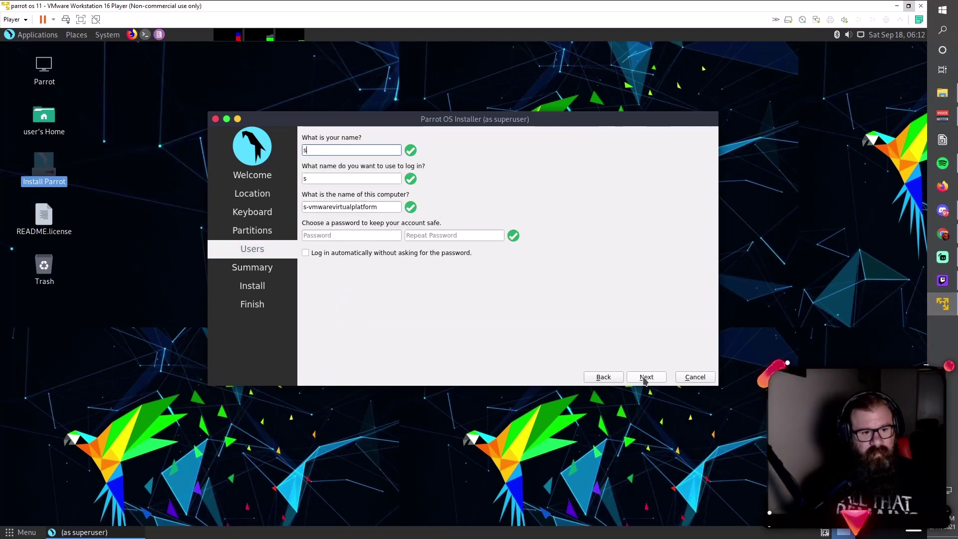
type("tunsnroses")
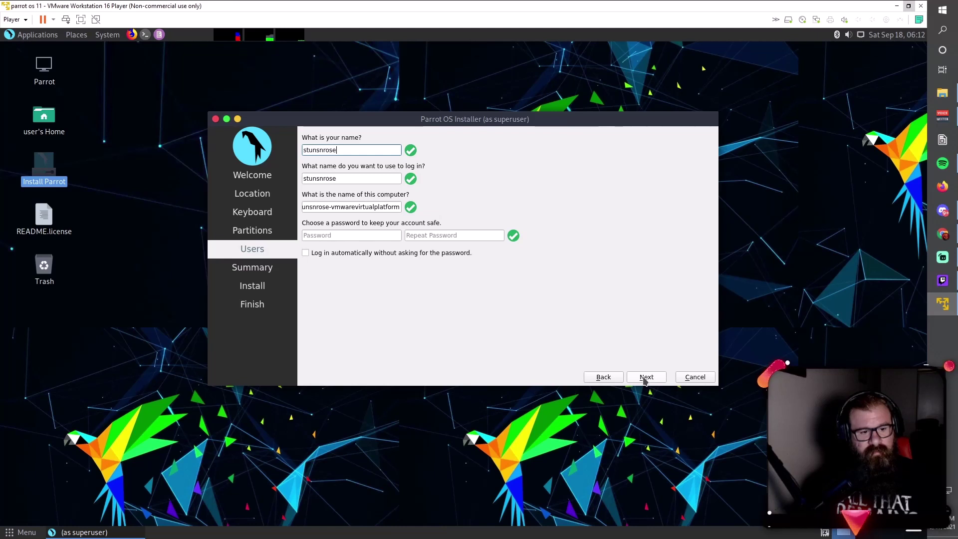
left_click(353, 236)
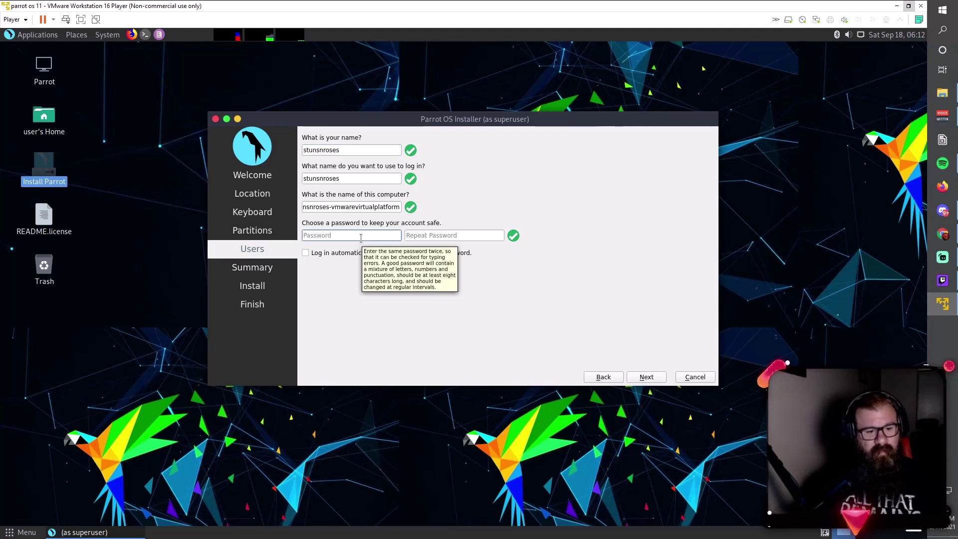
type("***********")
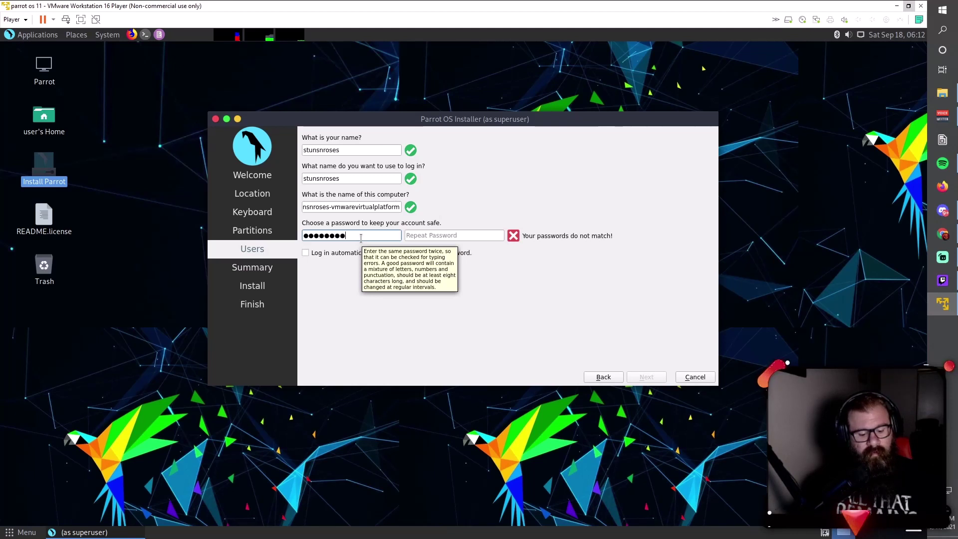
key("Tab")
type("********")
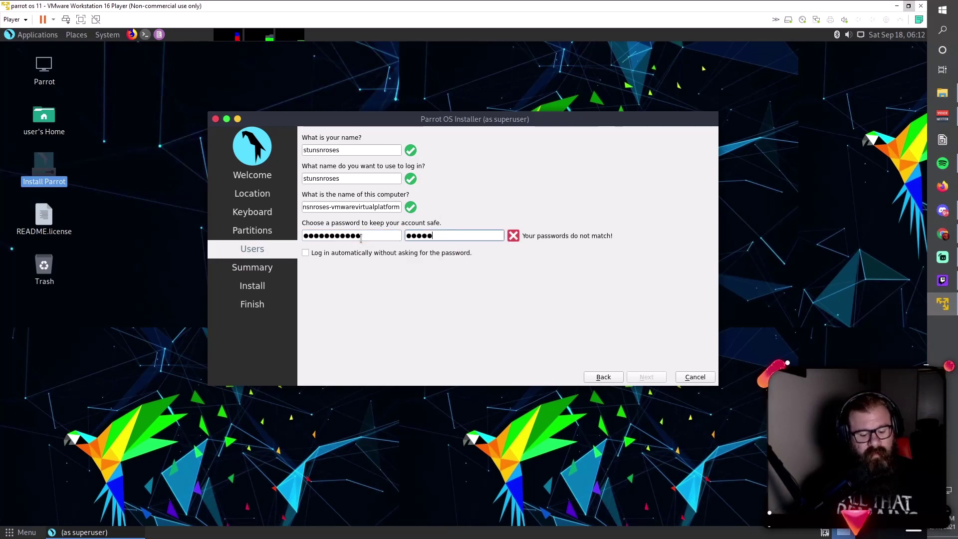
type("***")
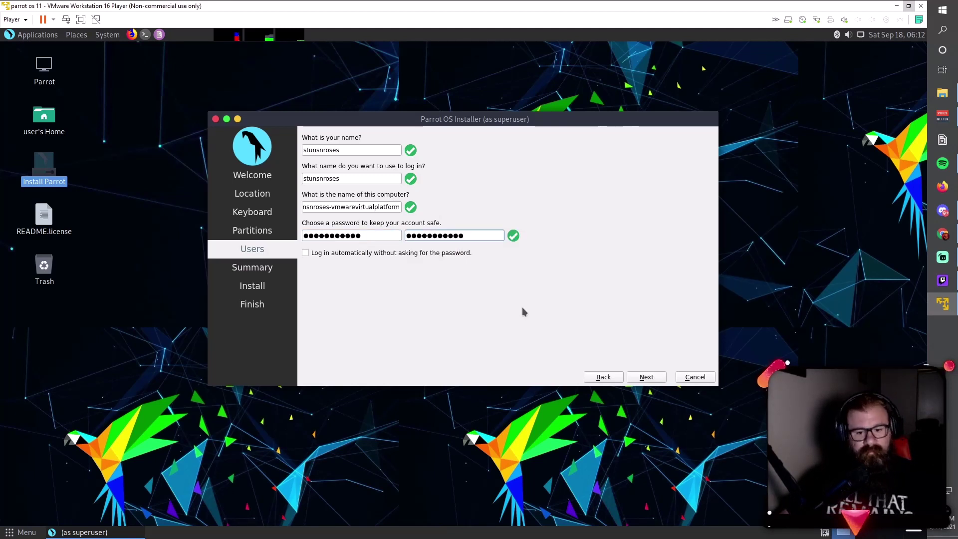
left_click(647, 378)
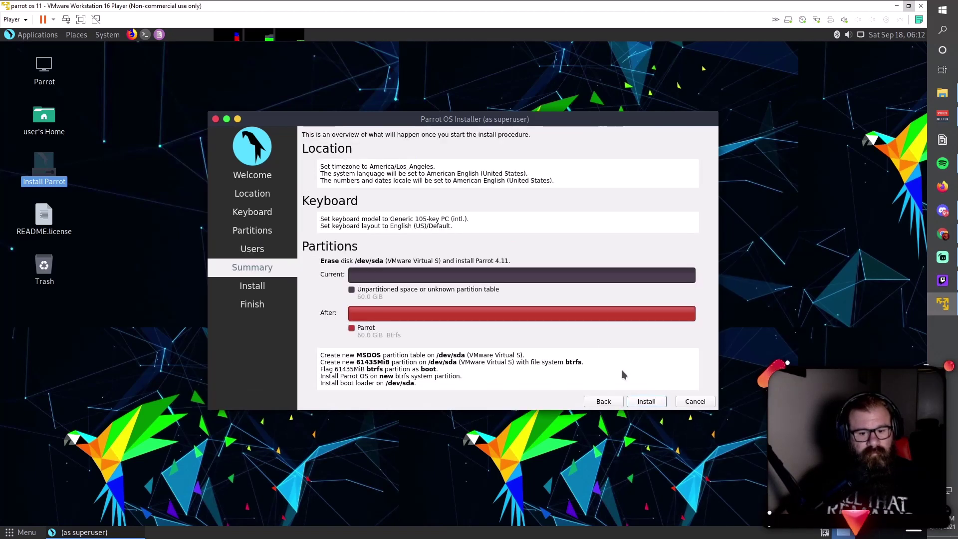
- Start installing Parrot OS, confirm the disk changes, and let it run to All done
left_click(645, 403)
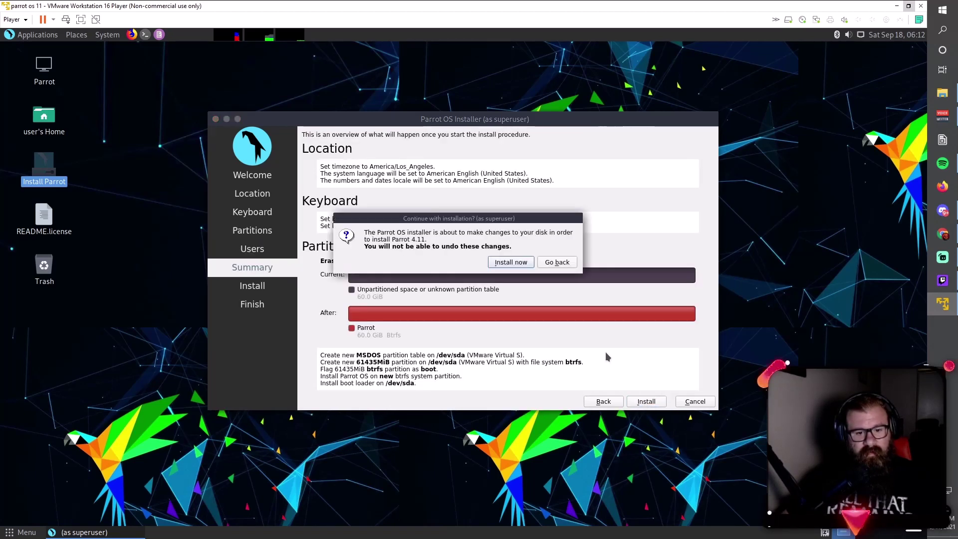
left_click(512, 263)
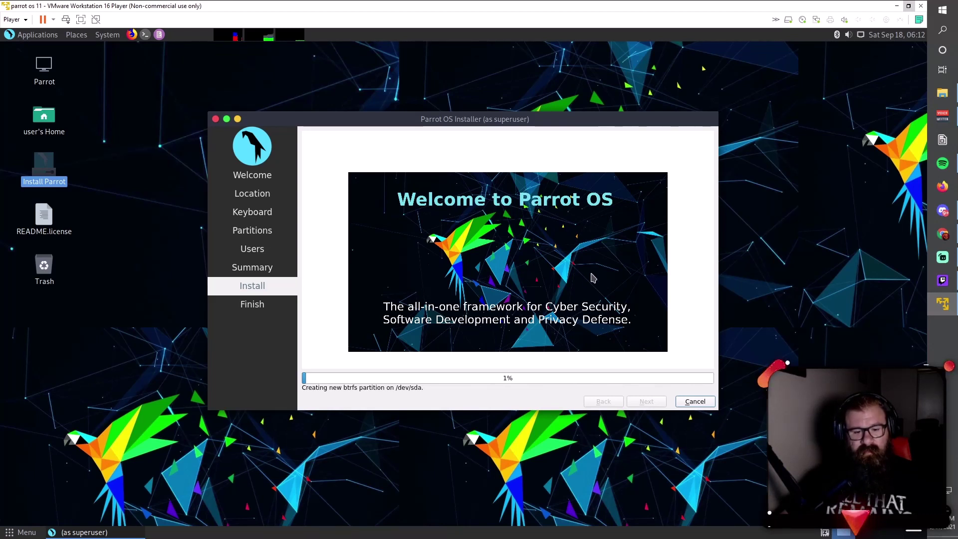
left_click_drag(545, 122, 553, 120)
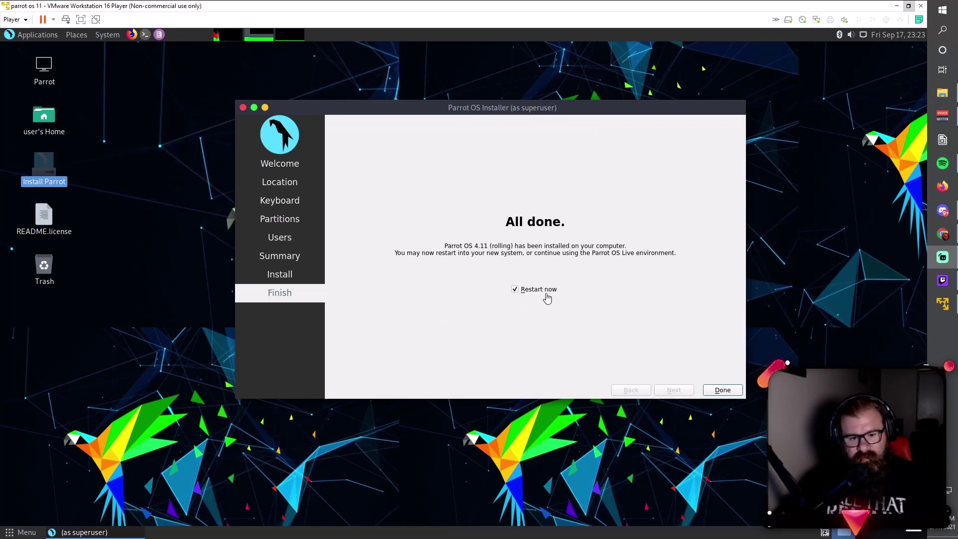
- Finish the installer, reboot into Parrot OS, and log in with the account password
left_click(722, 391)
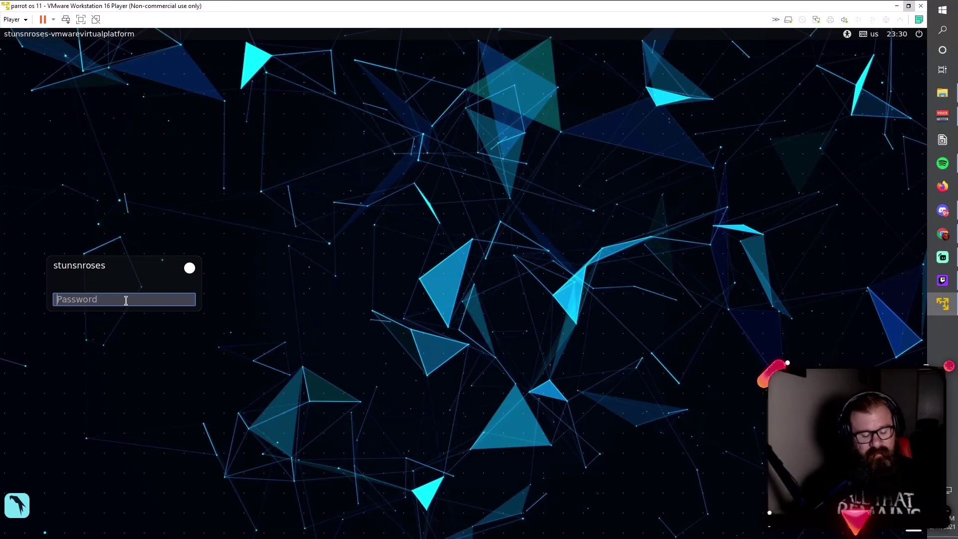
type("•••")
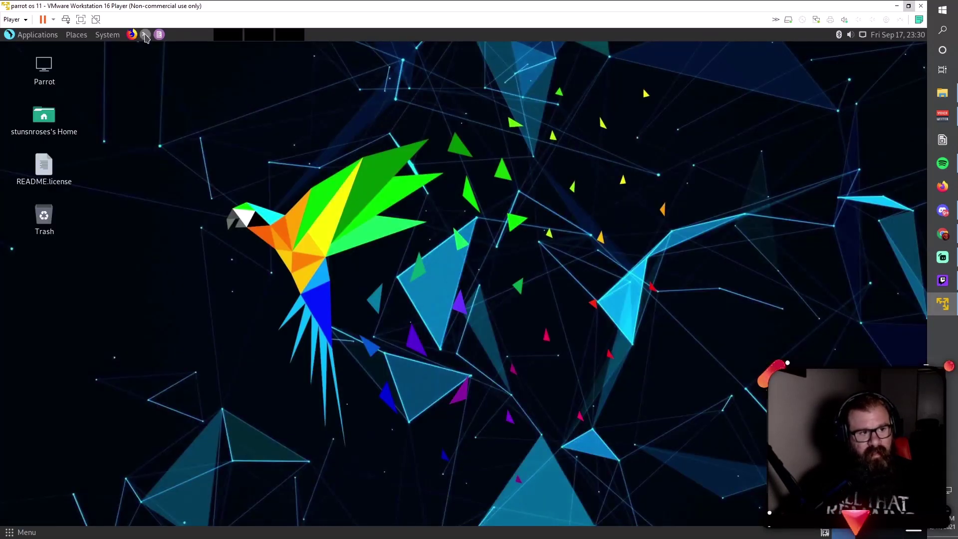
- Open a terminal window, centre it on screen, and run locate
left_click(145, 35)
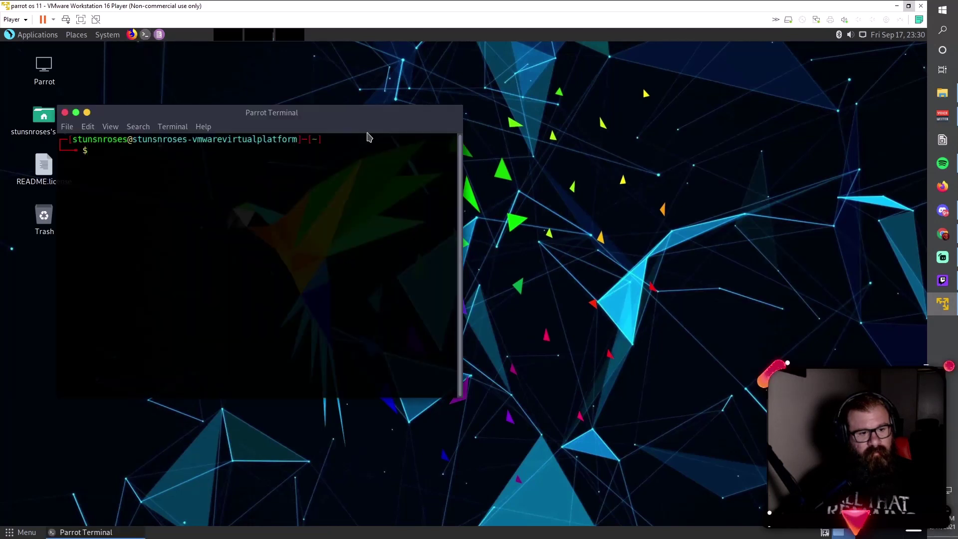
left_click_drag(328, 118, 580, 133)
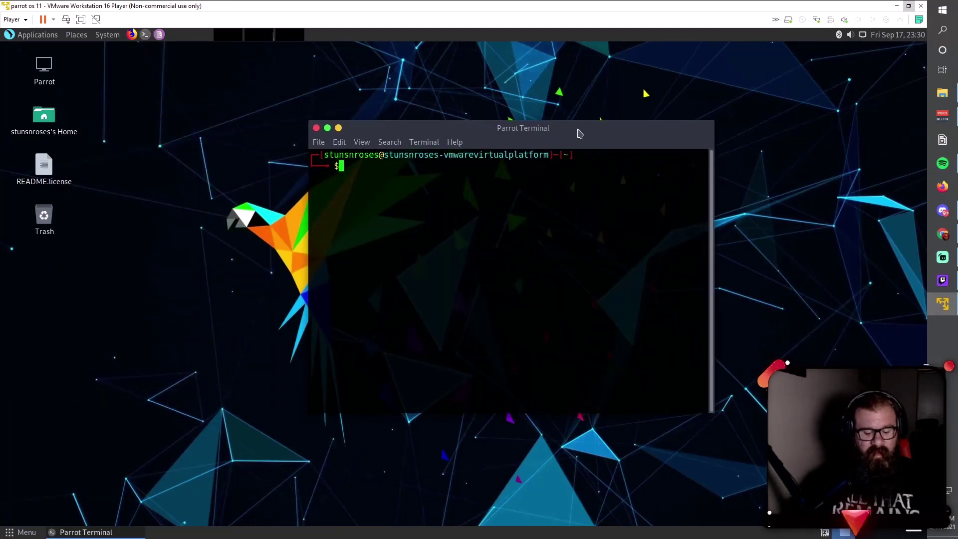
type("locate")
key("Return")
- Install openvpn with 'sudo apt-get install openvpn' using the sudo password, then clear the screen
type("su")
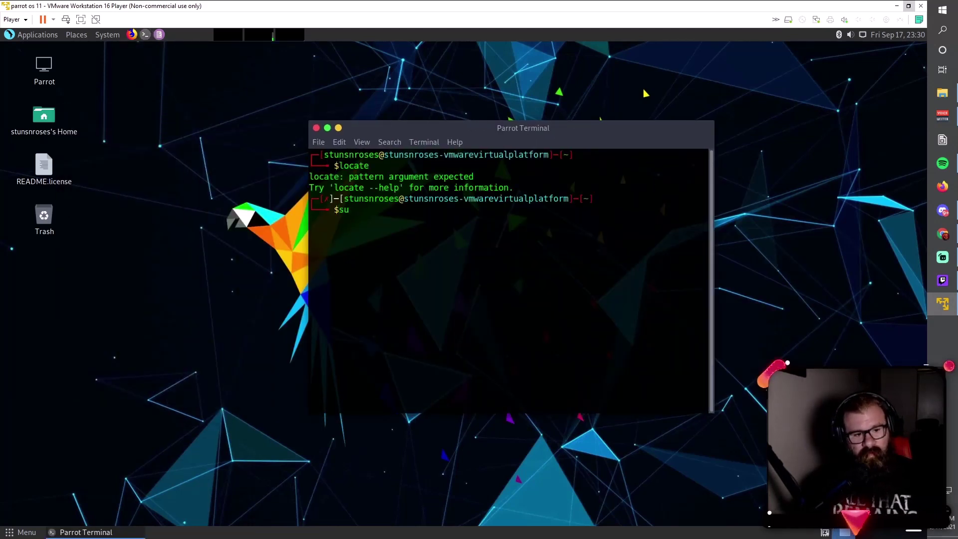
type("do")
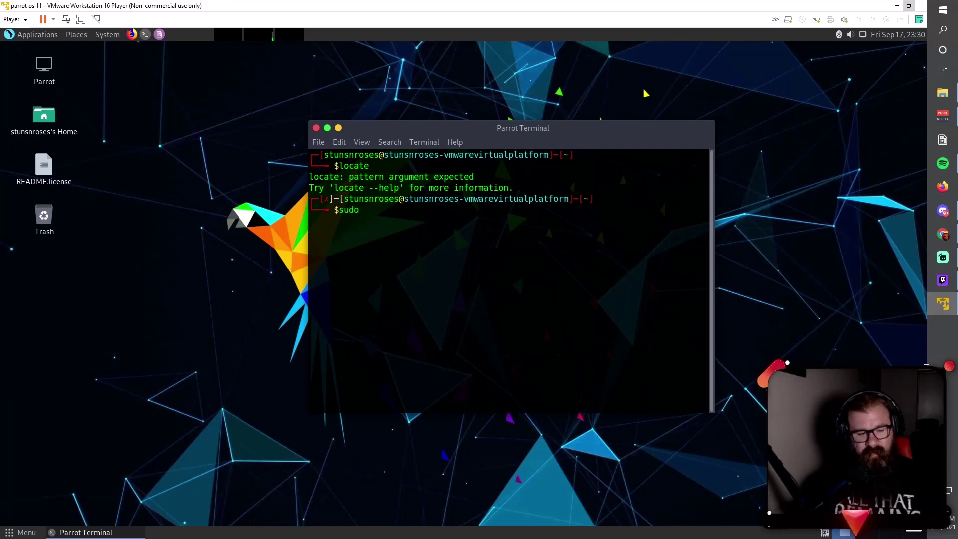
type(" apt-get install openvpn")
key("Return")
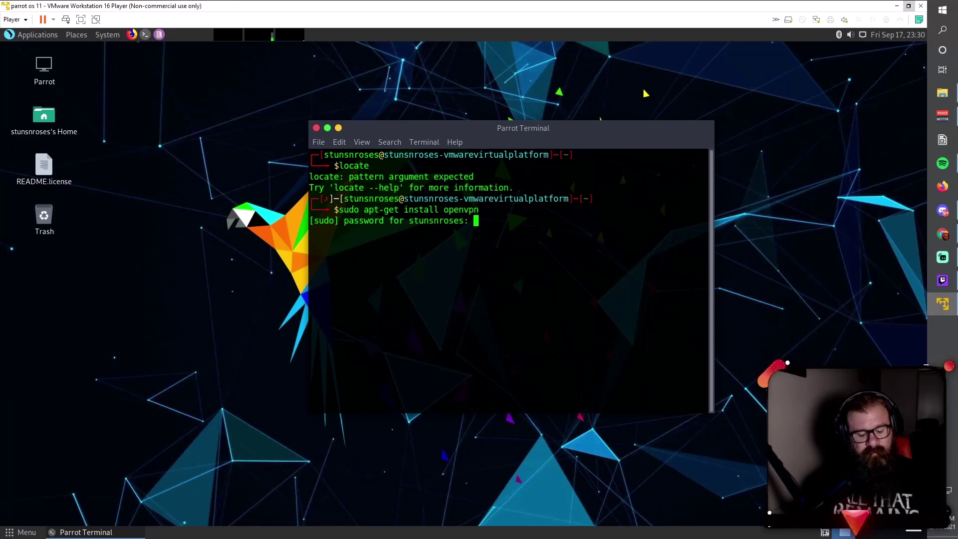
key("Return")
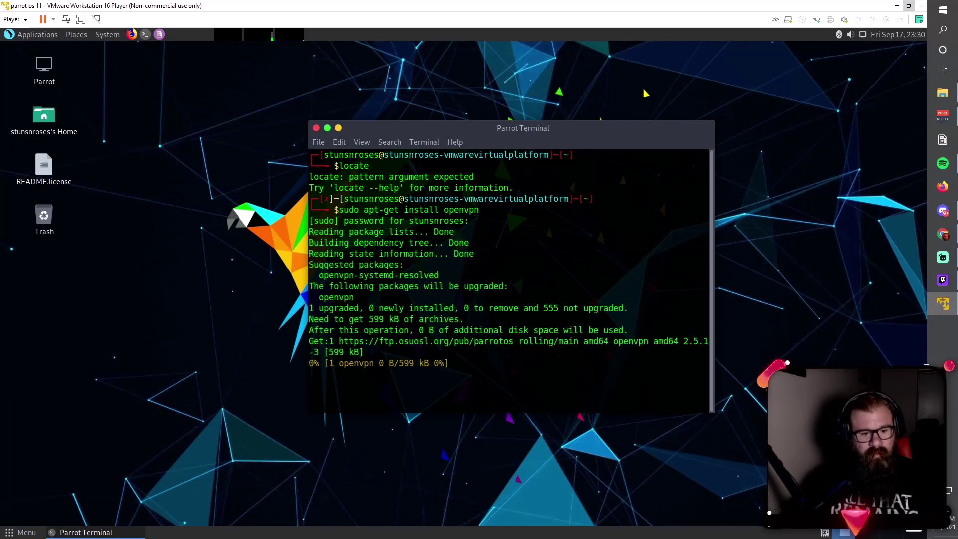
left_click_drag(479, 133, 451, 89)
type("cl")
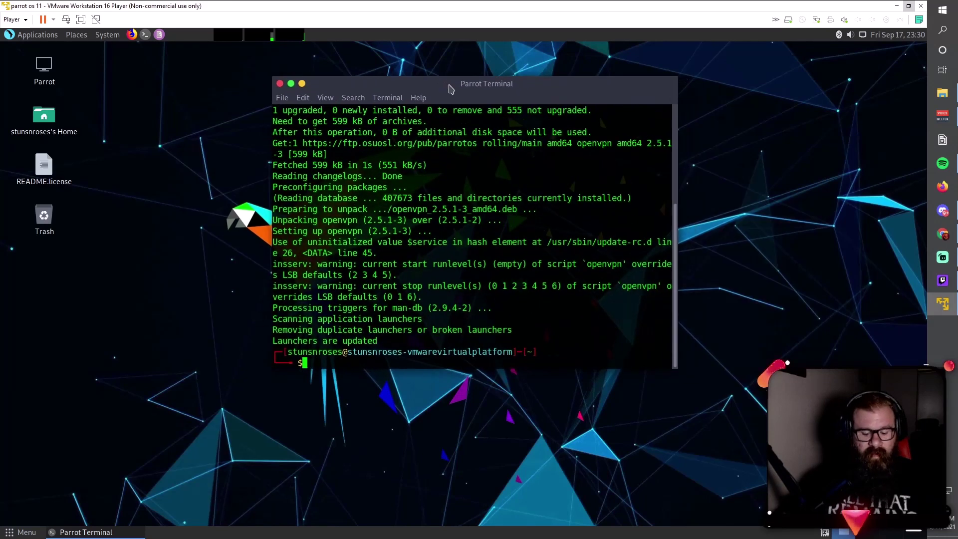
type("ear")
key("Return")
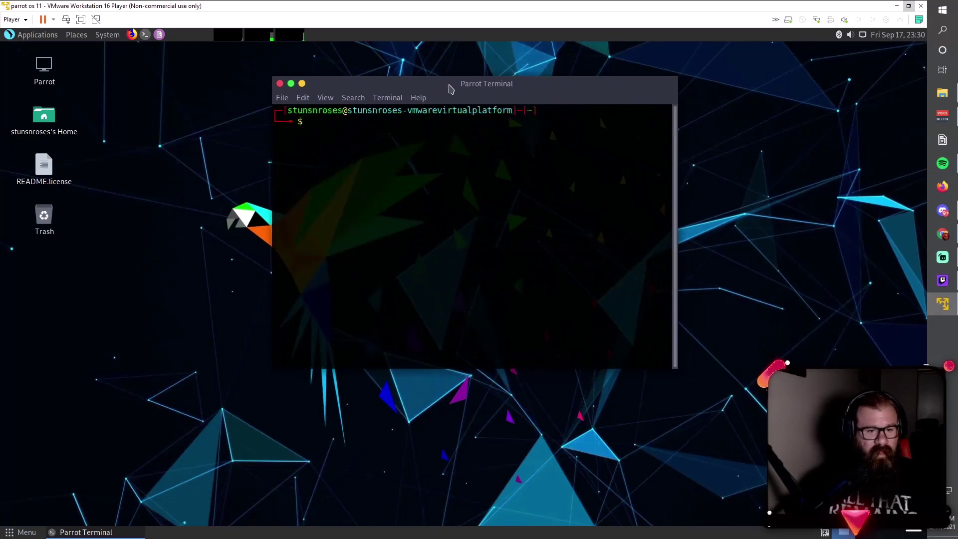
left_click_drag(450, 89, 468, 97)
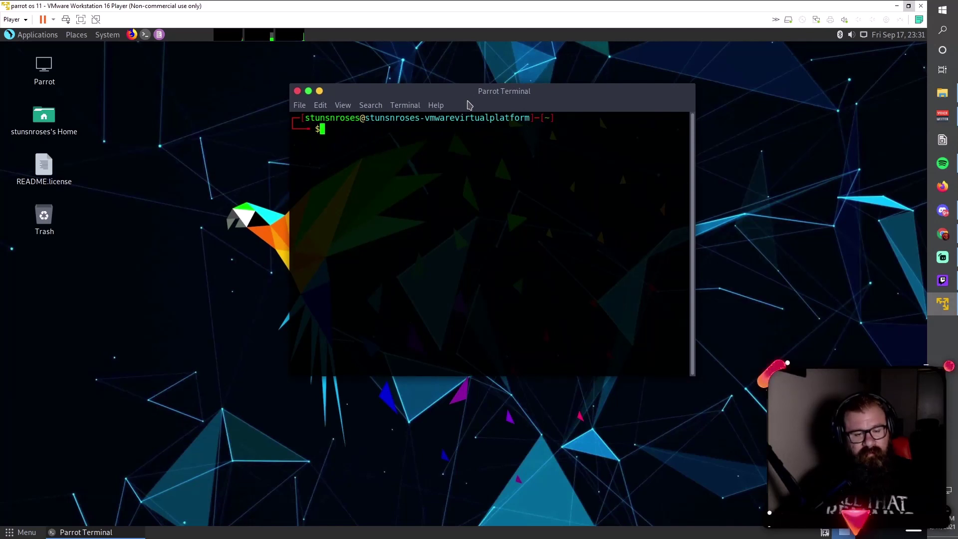
mouse_move(470, 91)
left_mouse_down()
mouse_move(455, 91)
mouse_move(485, 88)
left_mouse_up()
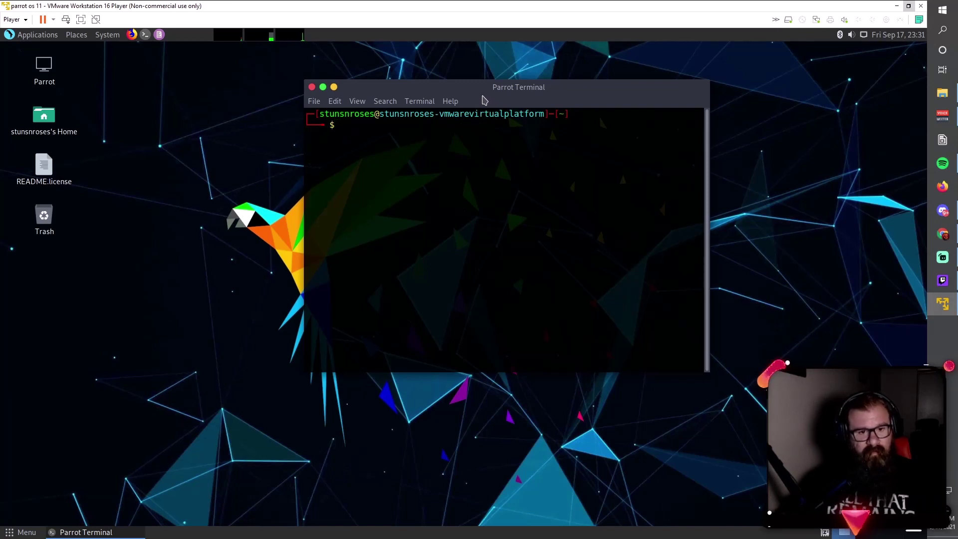
mouse_move(480, 93)
left_mouse_down()
mouse_move(463, 88)
mouse_move(477, 94)
left_mouse_up()
left_click(495, 119)
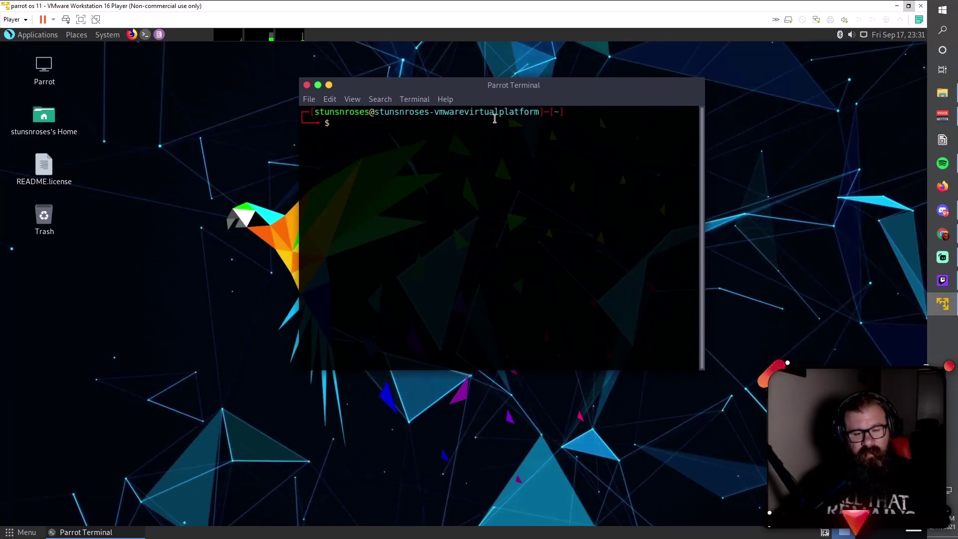